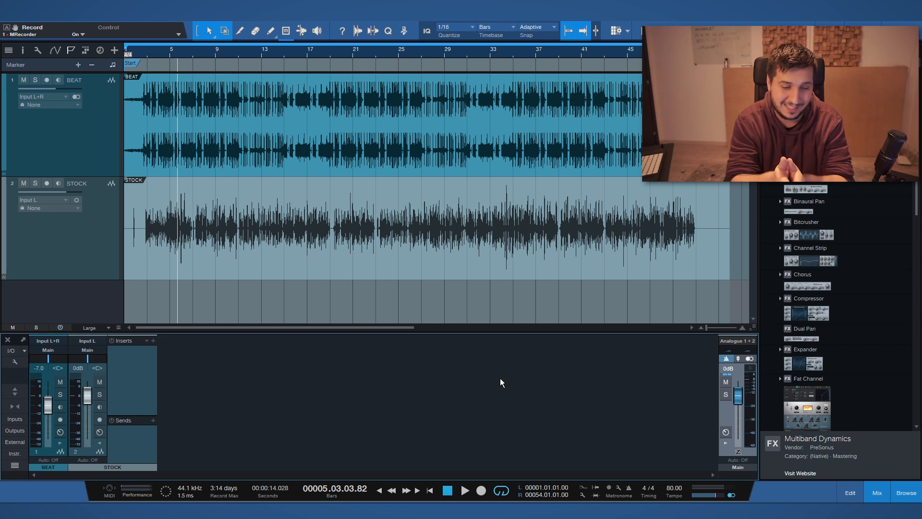
Step: Insert Pro EQ on the STOCK track and move its window clear of the mixer
scroll(813, 292, "down", 5)
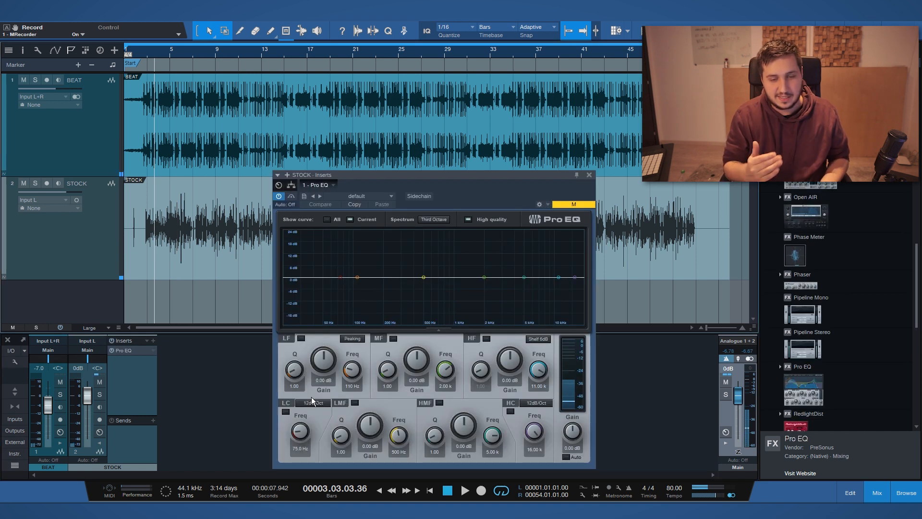
left_click_drag(331, 175, 125, 61)
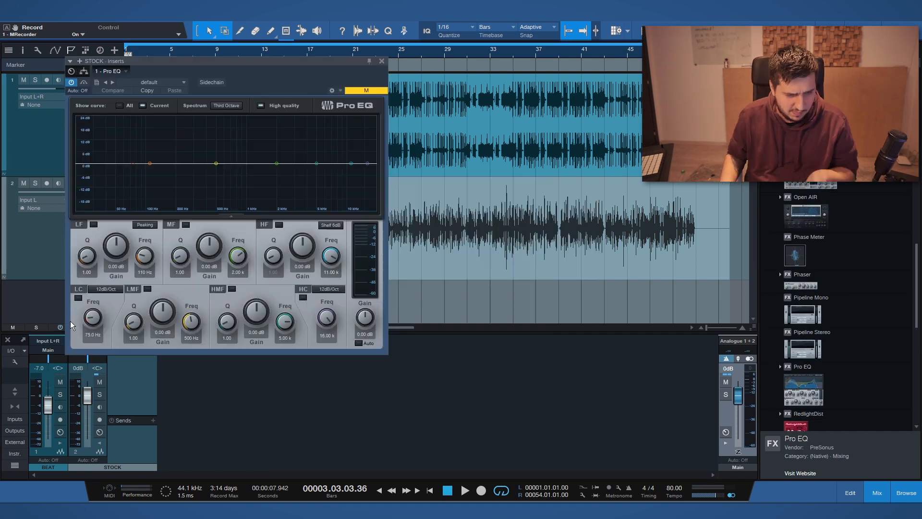
Step: Enable a 48 dB/Oct low cut in Pro EQ, tune it during playback to about 106 Hz, and compare it off and on
left_click(78, 298)
left_click_drag(93, 318, 103, 321)
key("space")
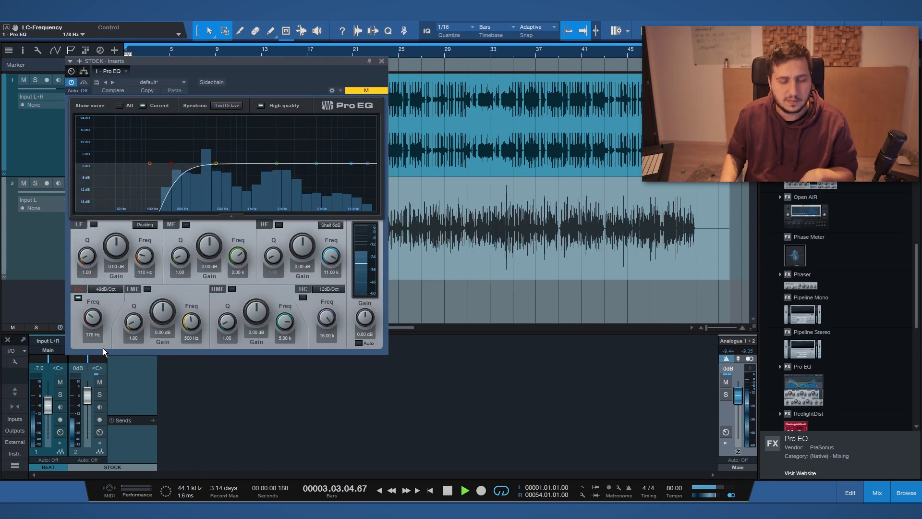
left_click_drag(97, 318, 101, 319)
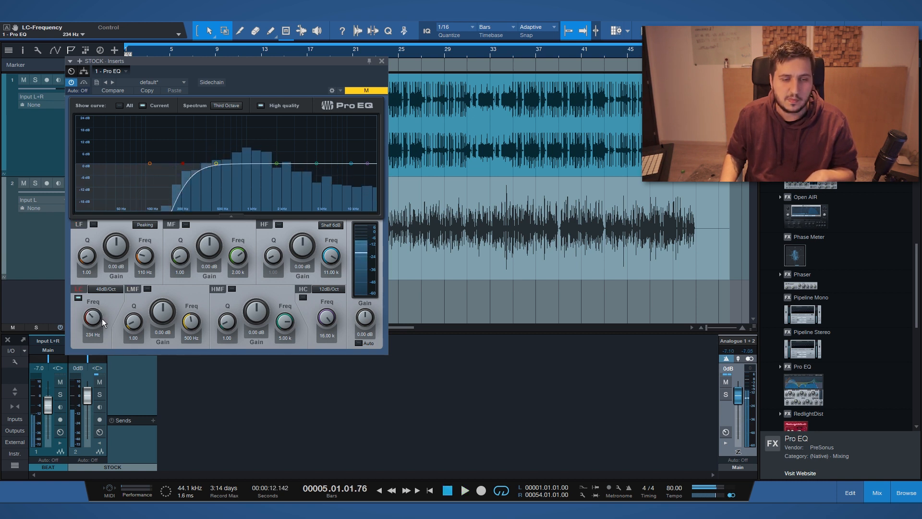
key("space")
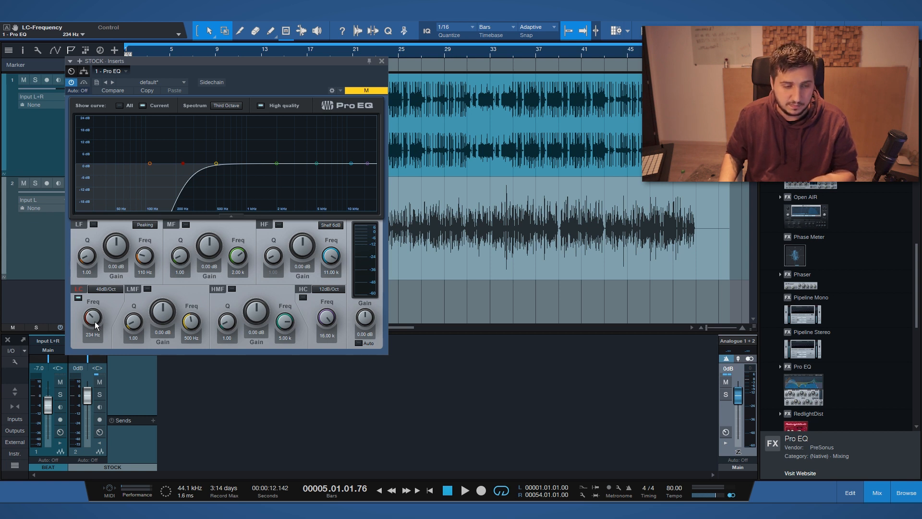
key("space")
left_click_drag(99, 319, 95, 330)
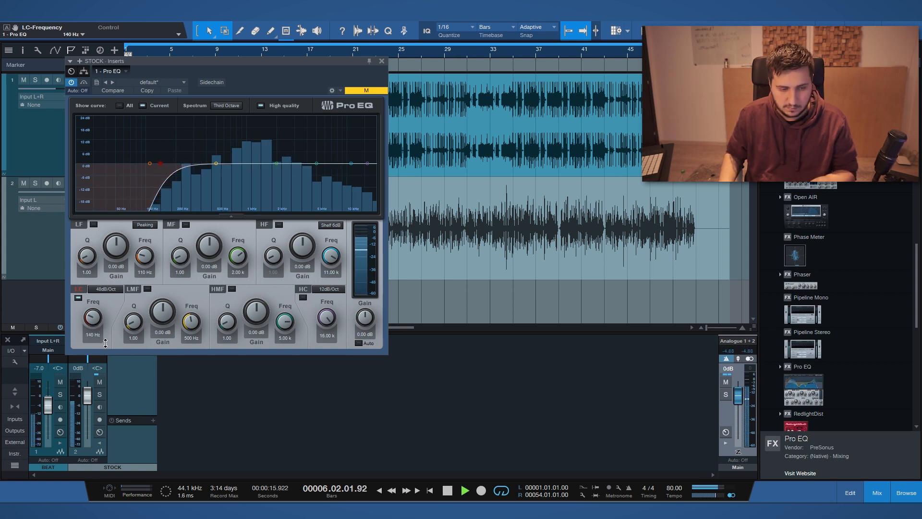
left_click_drag(105, 342, 105, 344)
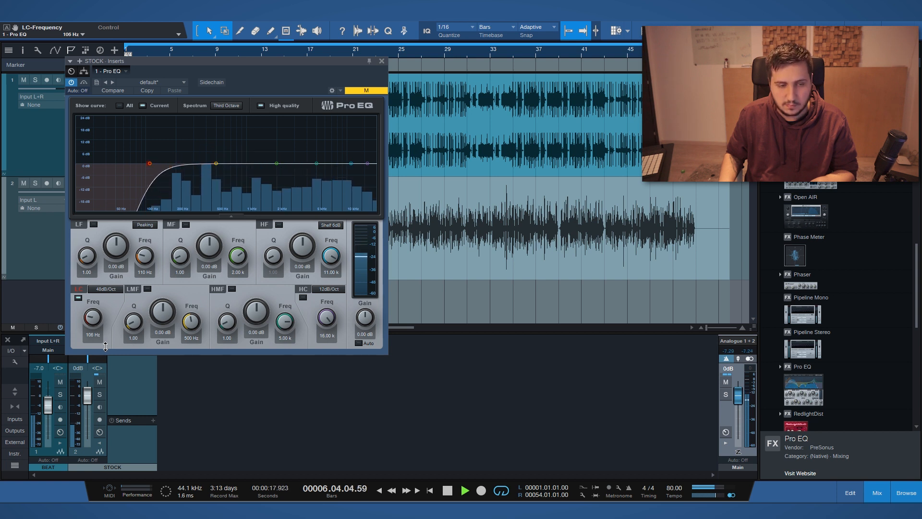
left_click(77, 298)
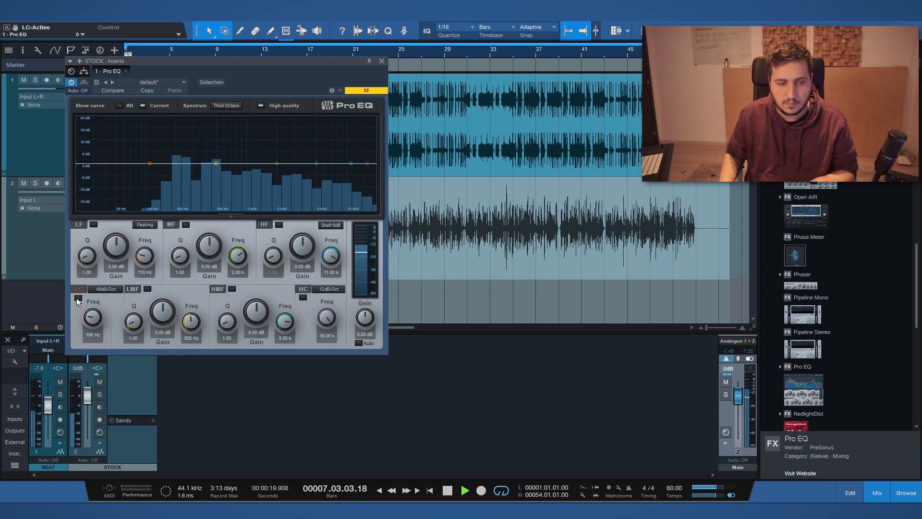
left_click(77, 298)
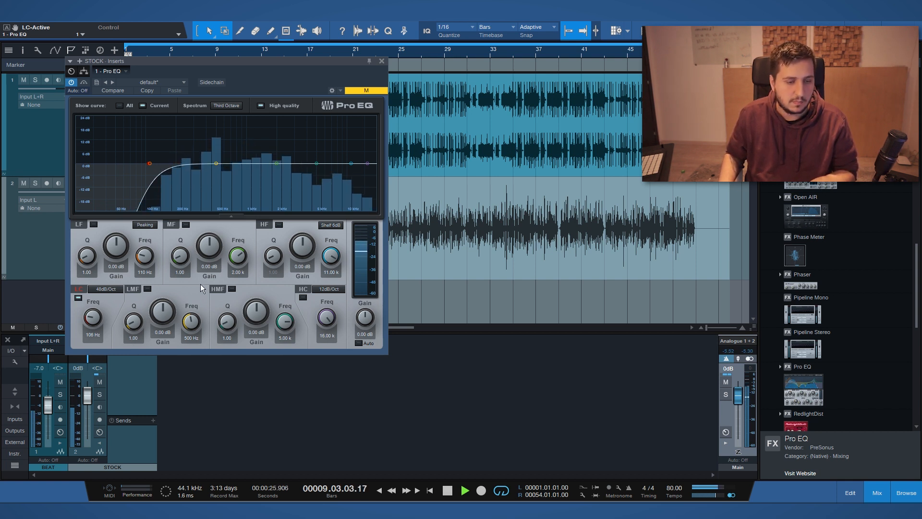
Step: Enable the LMF band with a Q of 16.53 and boost it 15.84 dB at about 421 Hz to locate resonances
left_click(147, 289)
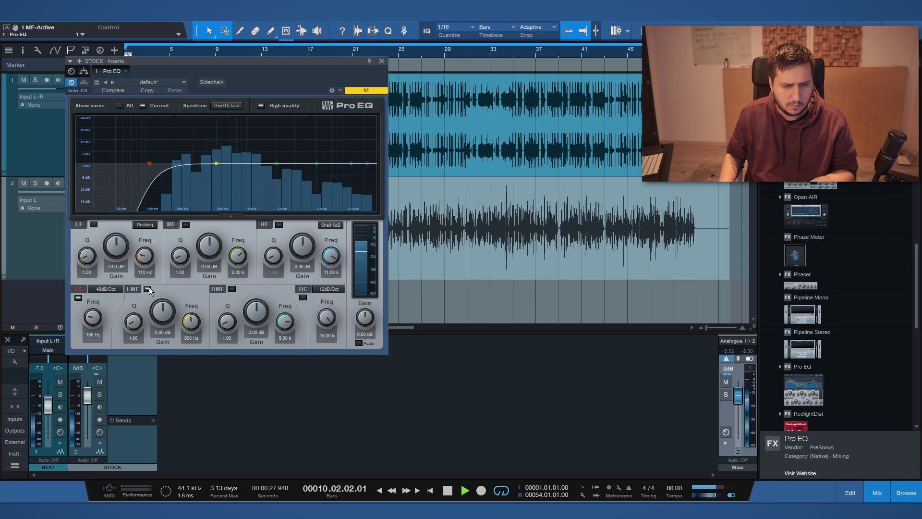
left_click_drag(187, 332, 197, 309)
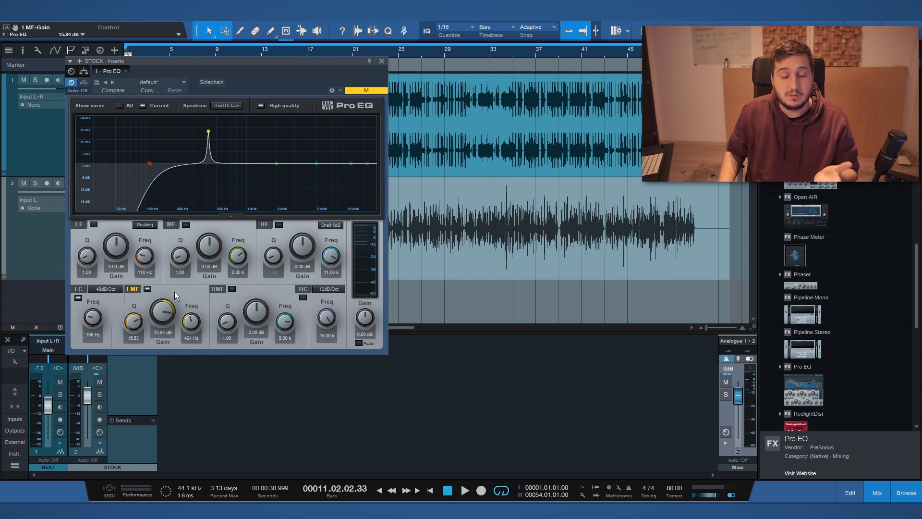
key("space")
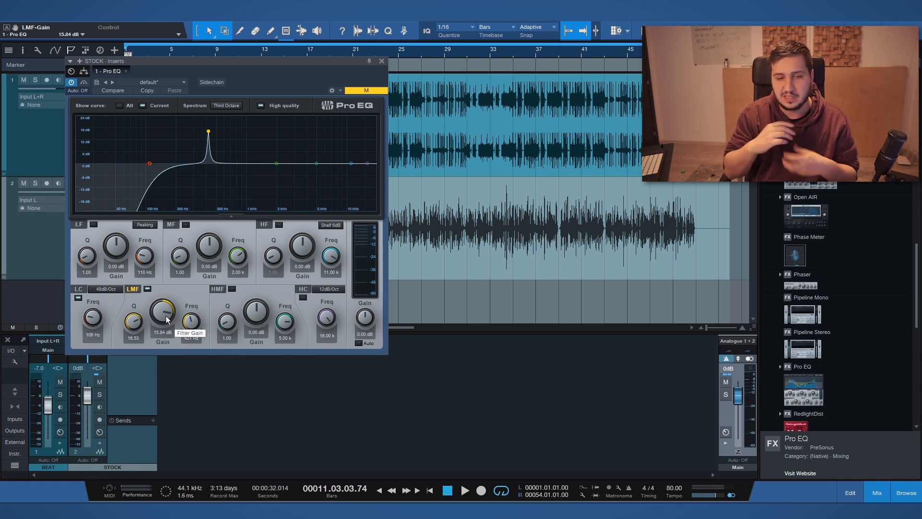
key("space")
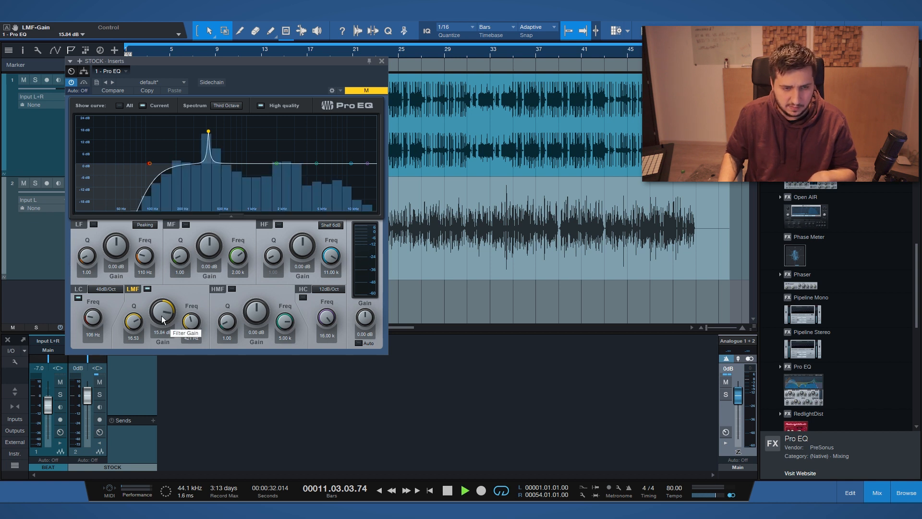
Step: Tune the LMF band to 406 Hz, set its gain to -14.40 dB, and compare the band off and on
left_click_drag(194, 338, 190, 331)
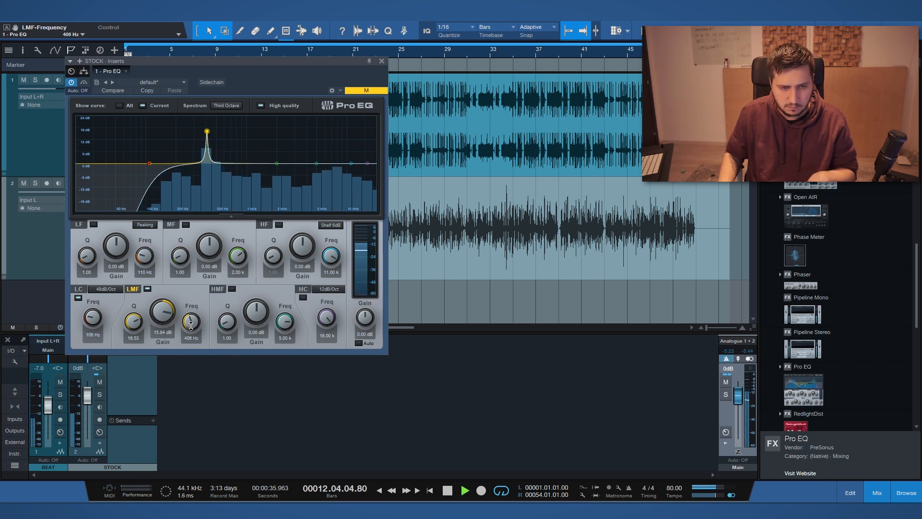
left_click_drag(163, 320, 160, 358)
left_click_drag(172, 324, 165, 324)
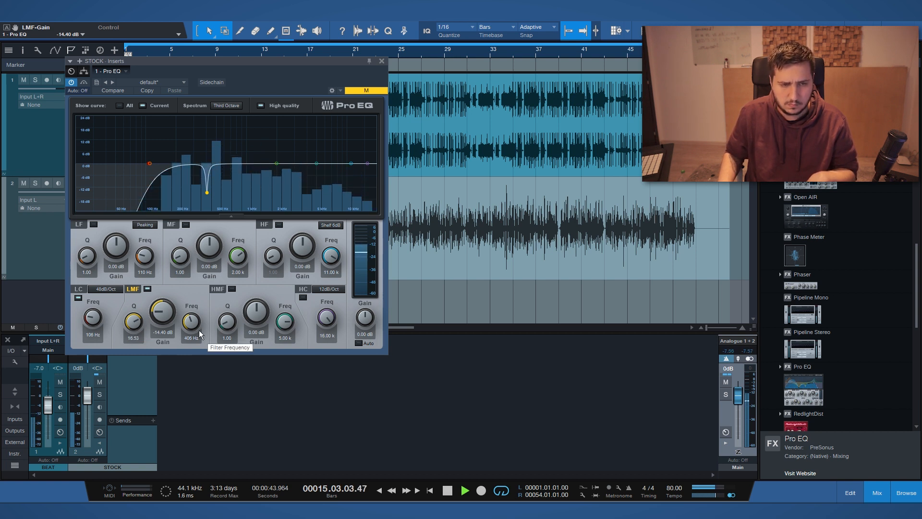
left_click(149, 288)
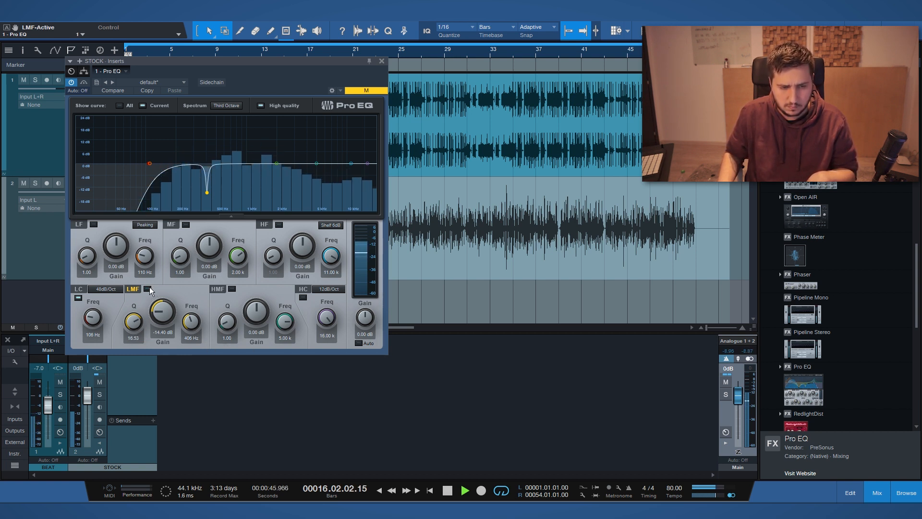
left_click(149, 288)
Step: Enable the MF band, boost it 24 dB with a Q of 24, and sweep it to about 235 Hz
left_click(277, 163)
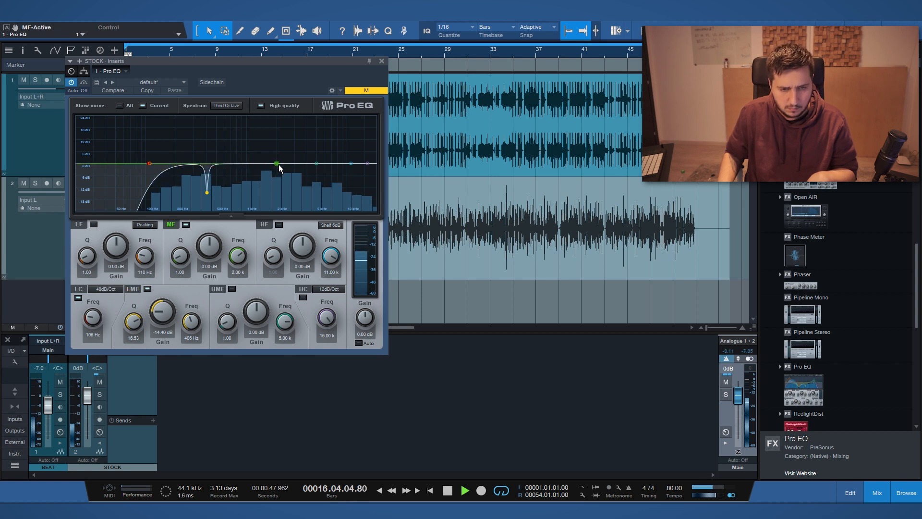
scroll(209, 246, "up", 6)
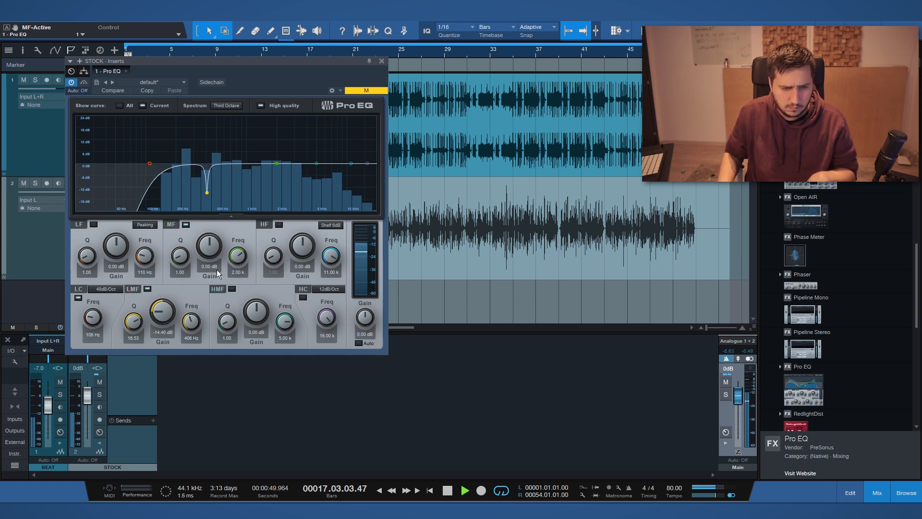
left_click_drag(231, 263, 234, 283)
scroll(182, 257, "up", 10)
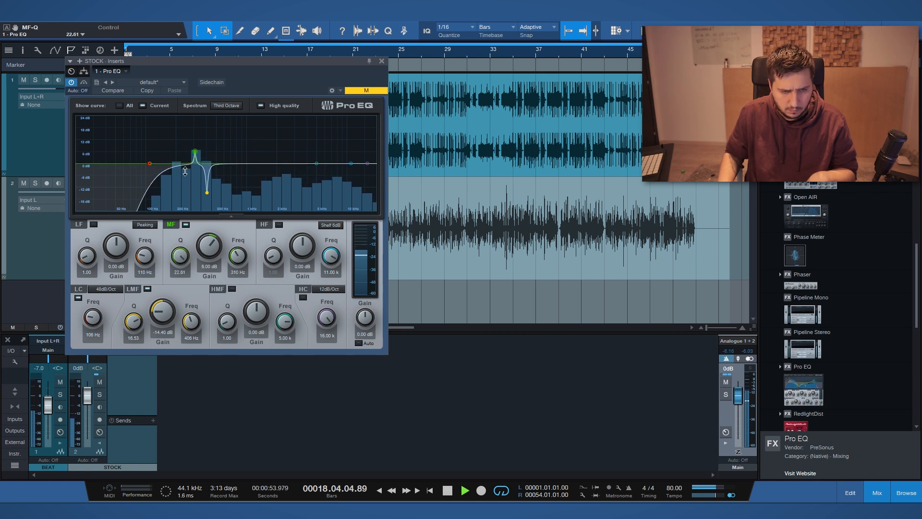
scroll(204, 248, "up", 18)
scroll(237, 259, "down", 4)
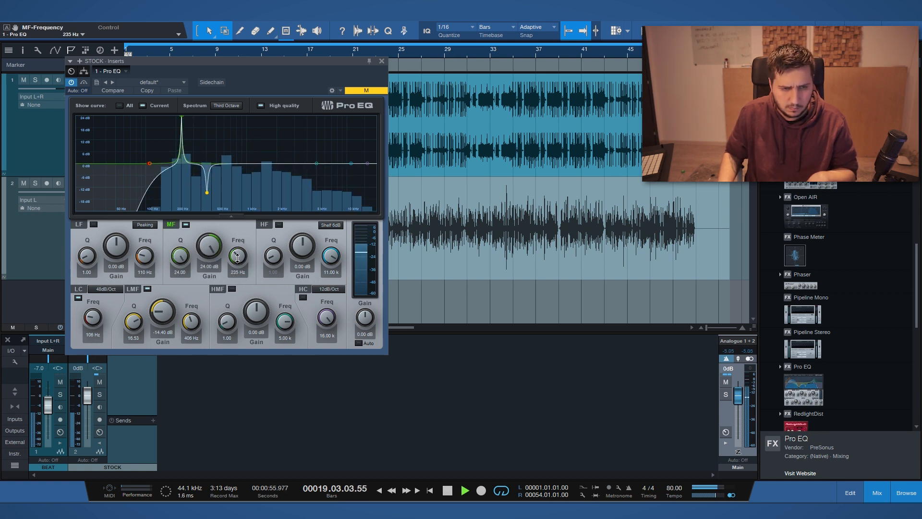
Step: Lower the MF band's Q to 13.91 and sweep its frequency to 239 Hz while listening
scroll(237, 258, "down", 3)
scroll(178, 261, "down", 3)
scroll(173, 273, "down", 3)
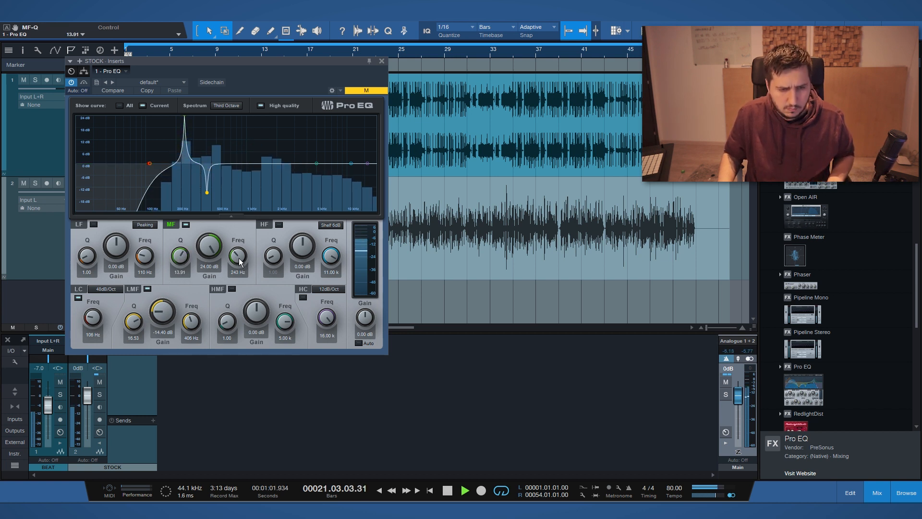
scroll(242, 253, "up", 1)
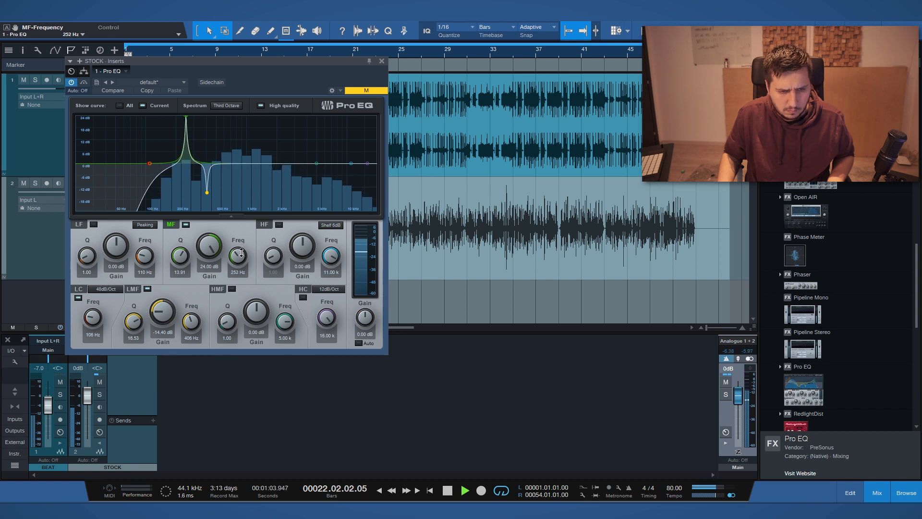
left_click_drag(242, 264, 244, 262)
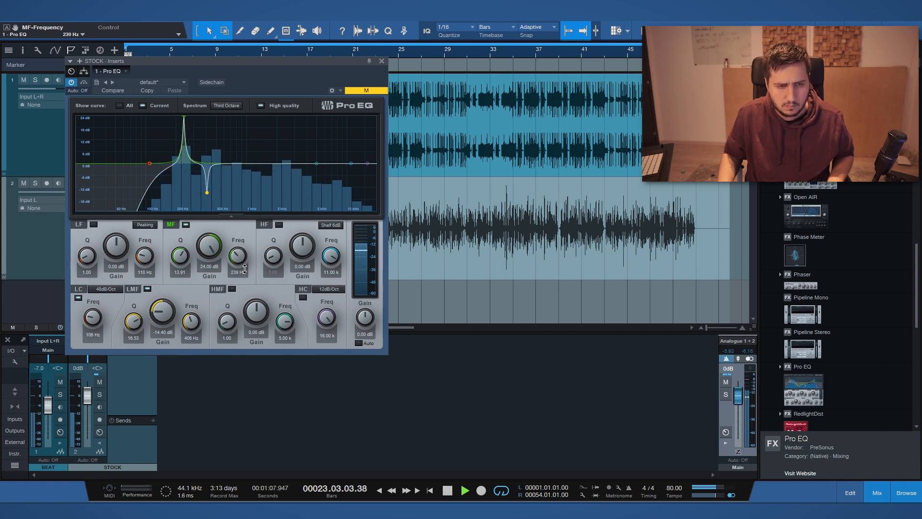
Step: Turn the MF boost into a -10.32 dB cut and set its Q to 9.25
left_click_drag(209, 246, 209, 290)
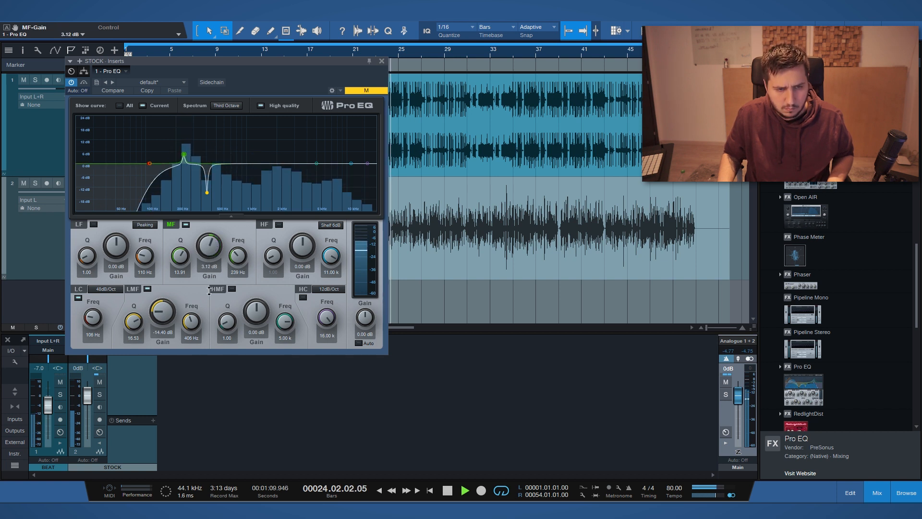
left_click_drag(237, 256, 238, 261)
left_click_drag(178, 259, 180, 268)
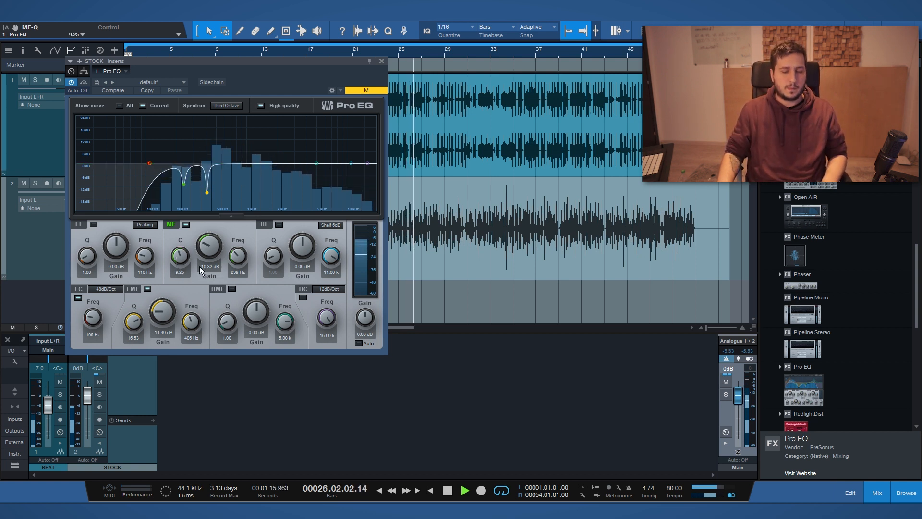
Step: Mute the BEAT track, solo STOCK, and widen the MF cut to a Q of 5.62
left_click(60, 381)
left_click(99, 395)
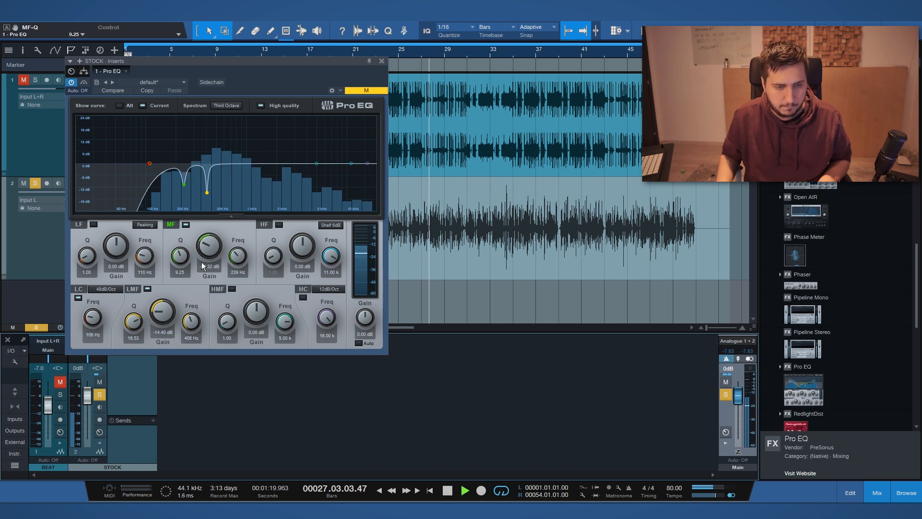
left_click_drag(182, 260, 179, 272)
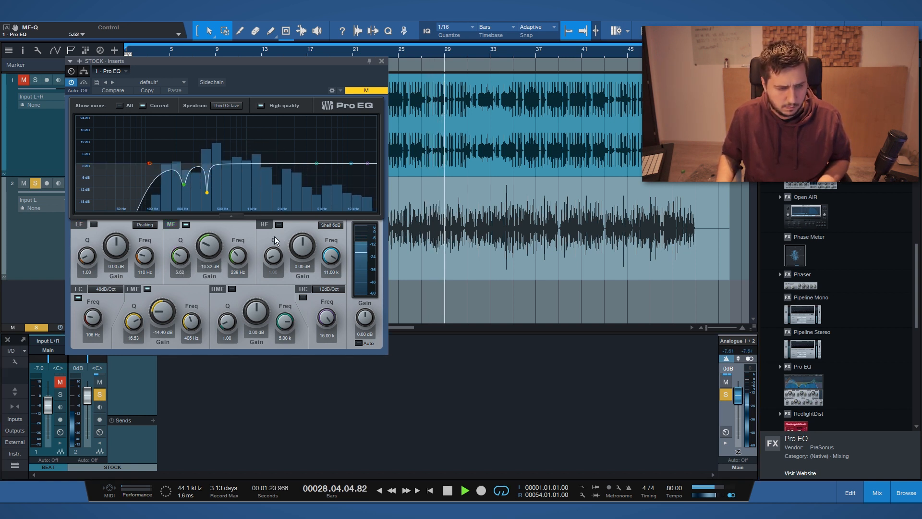
Step: Enable the HMF band, sweep a 24 dB boost to 633 Hz, and turn it into a -15.36 dB cut with a Q of 13.55
left_click_drag(252, 312, 286, 326)
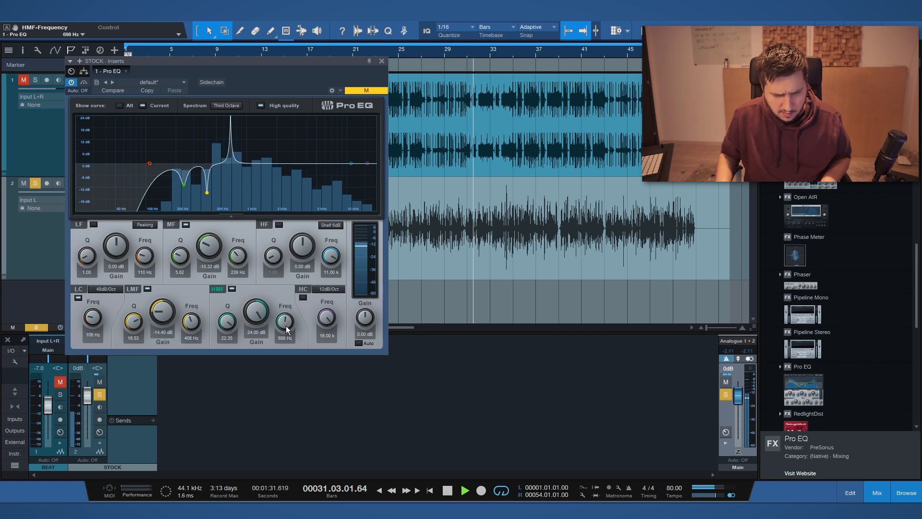
left_click_drag(286, 330, 288, 355)
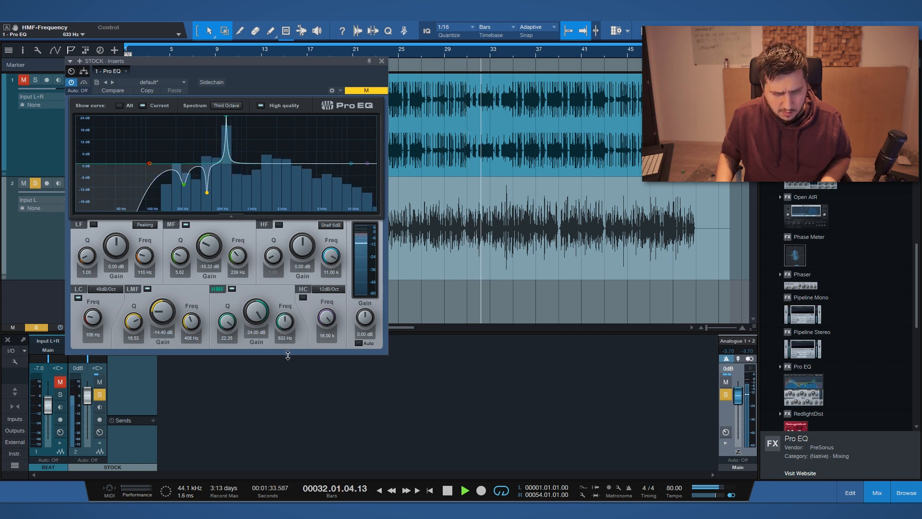
left_click_drag(256, 315, 253, 386)
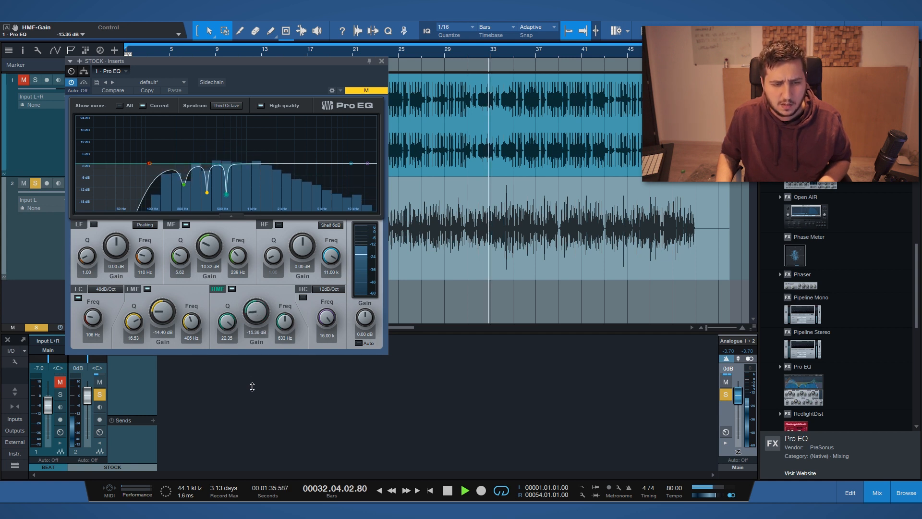
left_click_drag(227, 320, 224, 352)
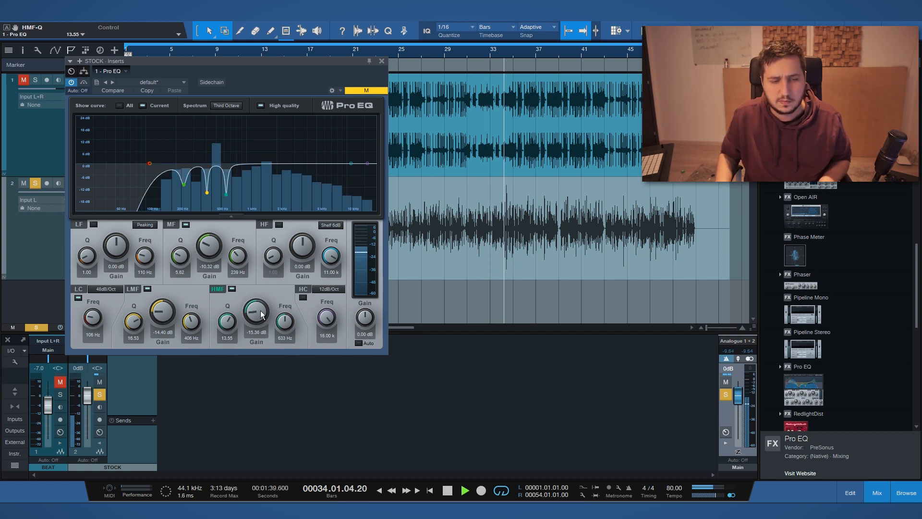
Step: Boost the HMF band to 24 dB again, retune it to 502 Hz, and set its gain to -10.08 dB
left_click_drag(263, 314, 263, 246)
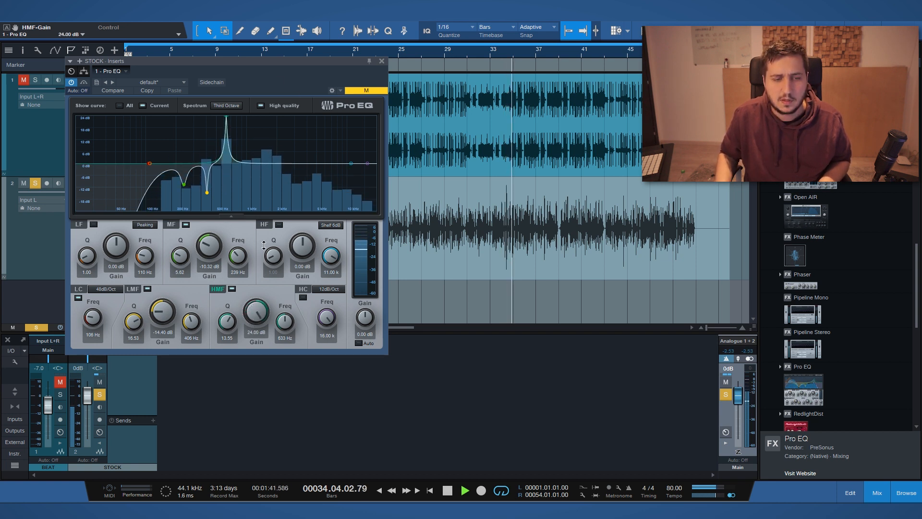
left_click_drag(285, 321, 280, 384)
left_click_drag(256, 315, 254, 386)
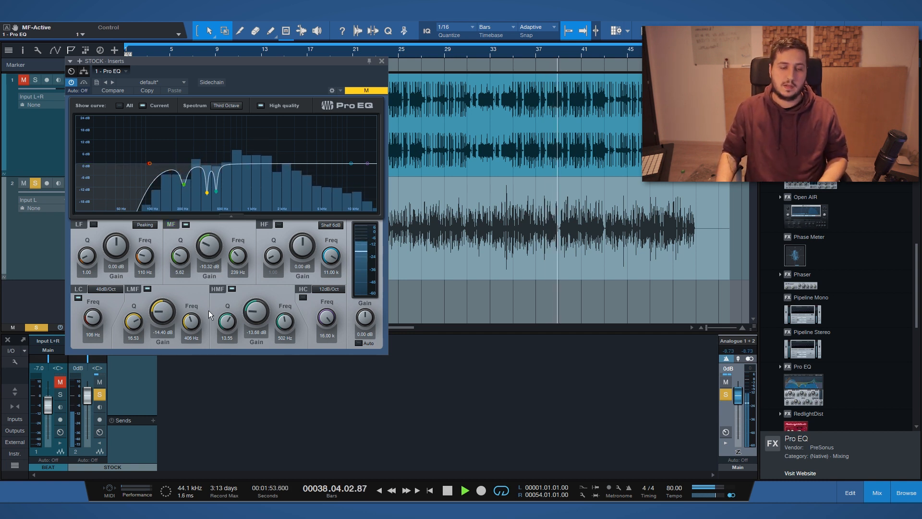
left_click_drag(256, 312, 257, 300)
Step: Stop playback and widen the LMF cut to a Q of 10.96
key("space")
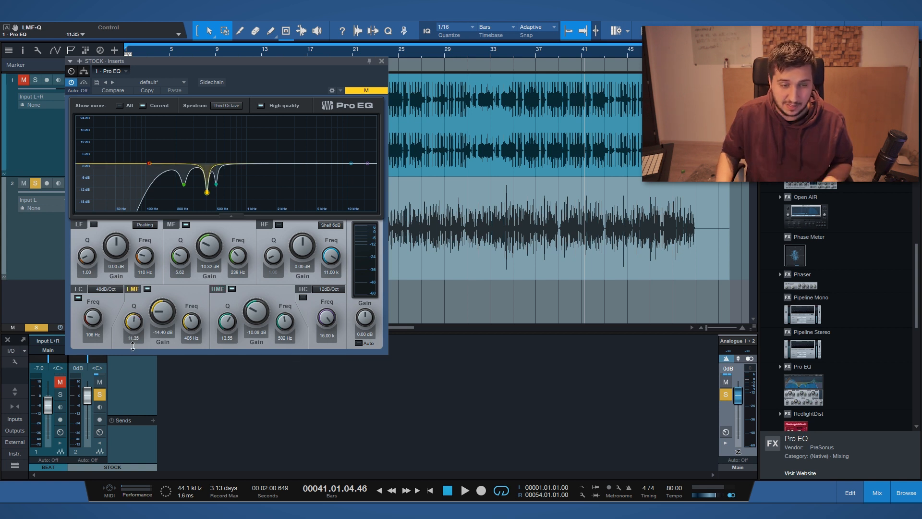
left_click_drag(132, 344, 131, 346)
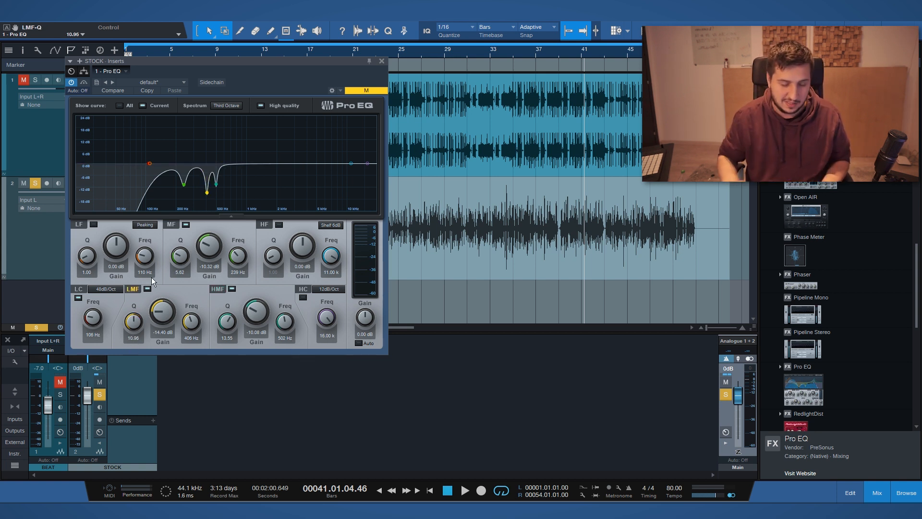
Step: Resume playback and reduce the MF cut to a gain of -7.20 dB
key("space")
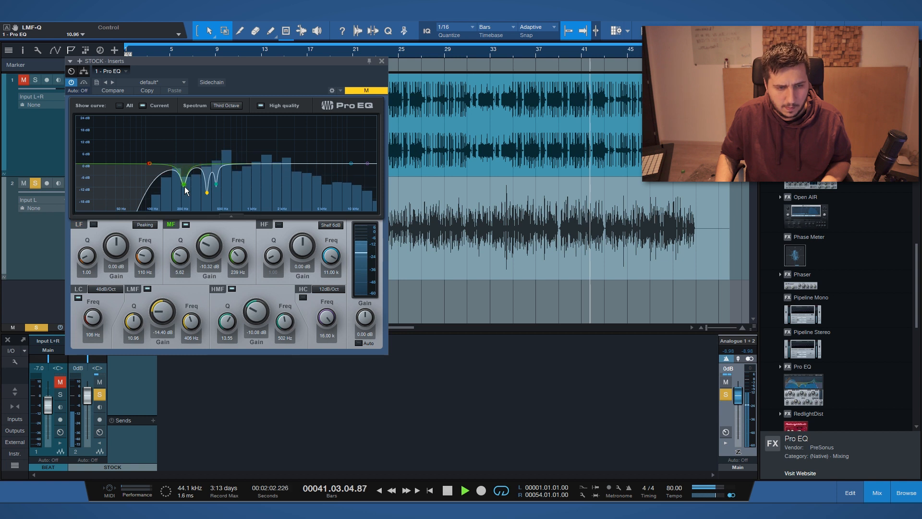
left_click_drag(185, 190, 185, 184)
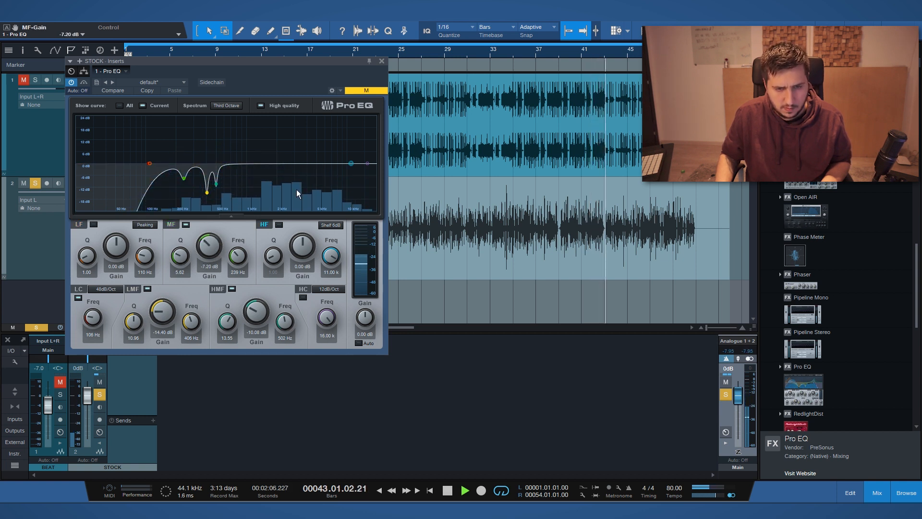
Step: Try a high cut at 20 kHz and toggle the low cut off and on, leaving the high cut disabled
left_click_drag(350, 163, 376, 163)
double_click(149, 163)
double_click(150, 164)
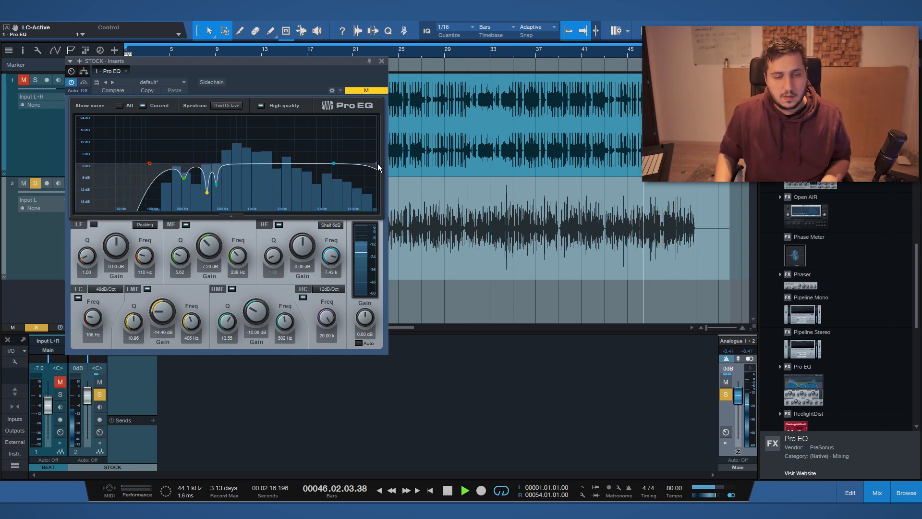
left_click(304, 298)
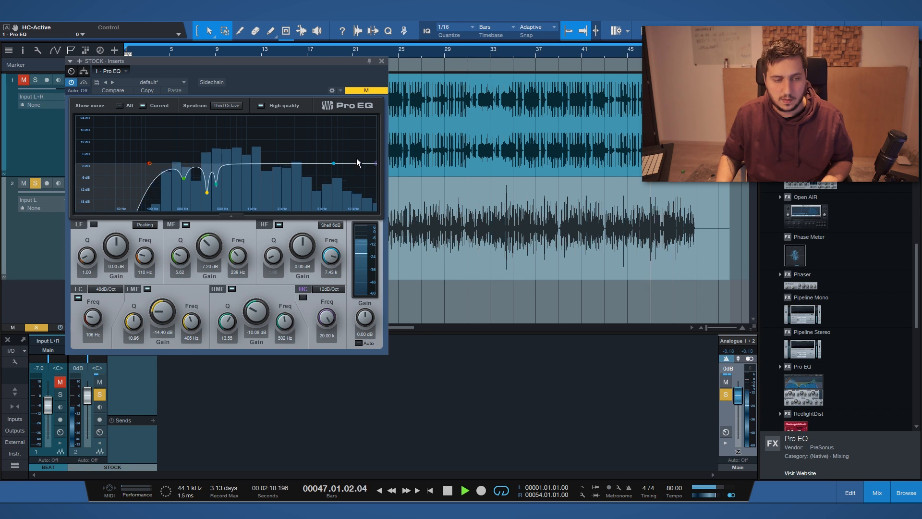
Step: Play the vocal with the Pro EQ bypassed and active to compare the sound, and stop playback
left_click(84, 82)
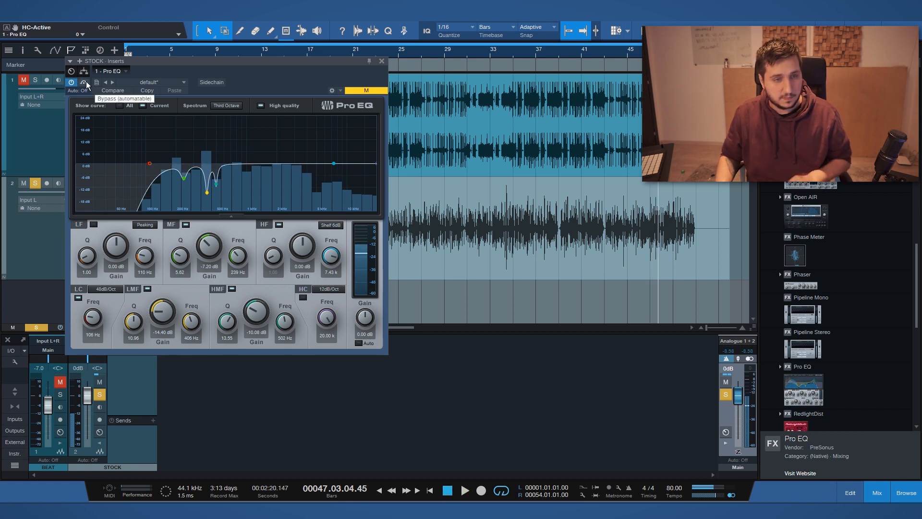
key("space")
key("space")
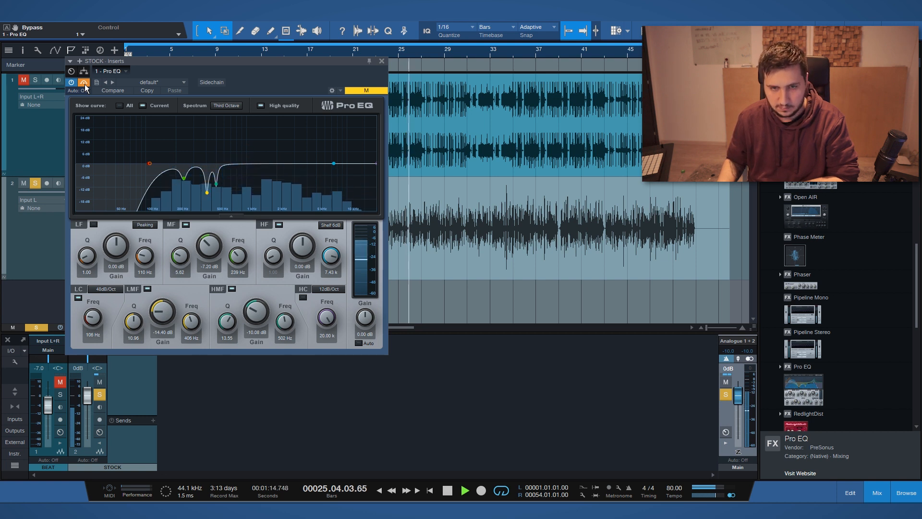
left_click(83, 82)
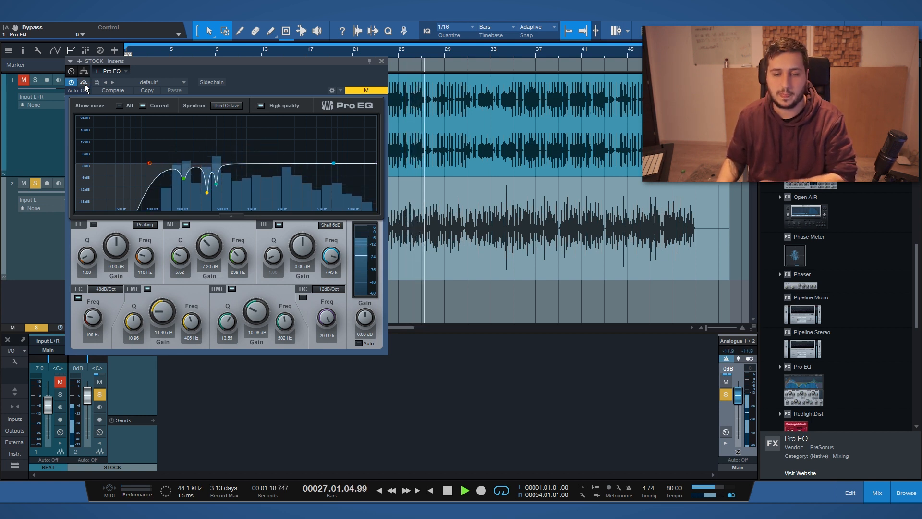
key("space")
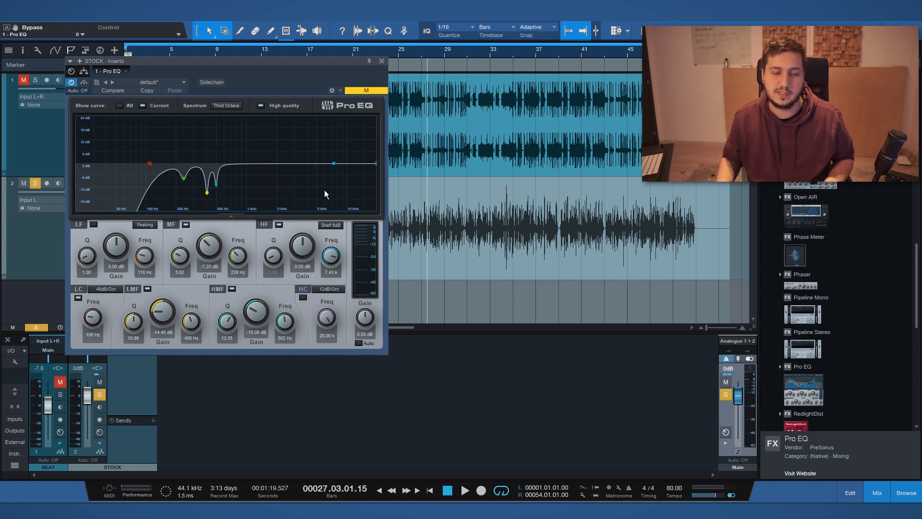
Step: Enable the HF band as a 12 dB shelf during playback, with a 10.08 dB boost at about 5.08 kHz
left_click_drag(334, 163, 333, 152)
key("space")
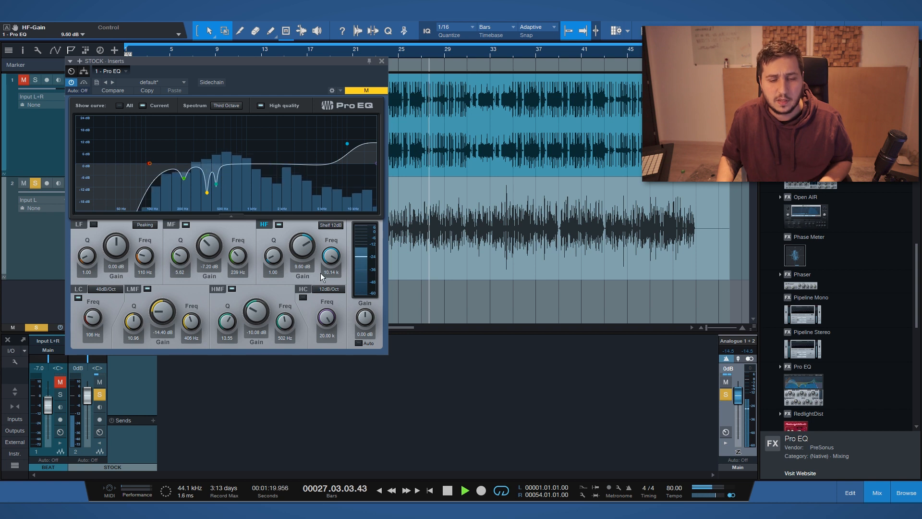
scroll(298, 243, "up", 5)
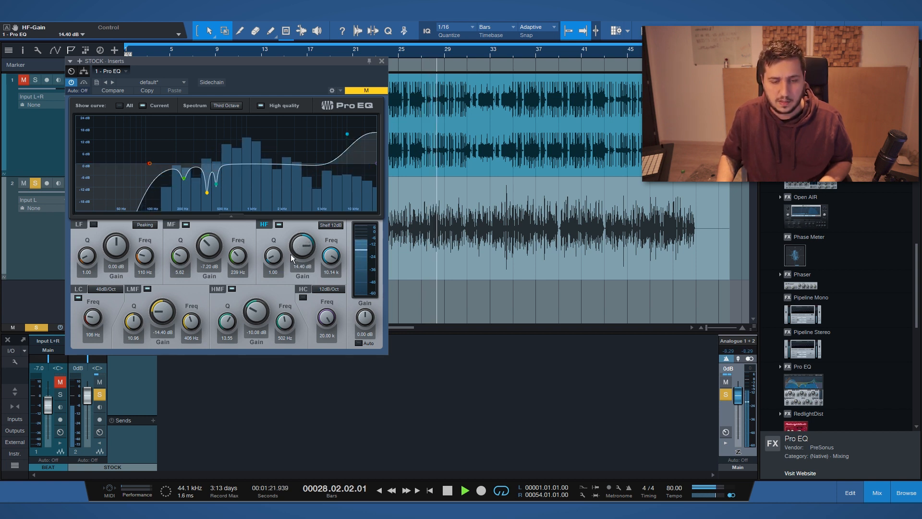
left_click_drag(326, 258, 327, 265)
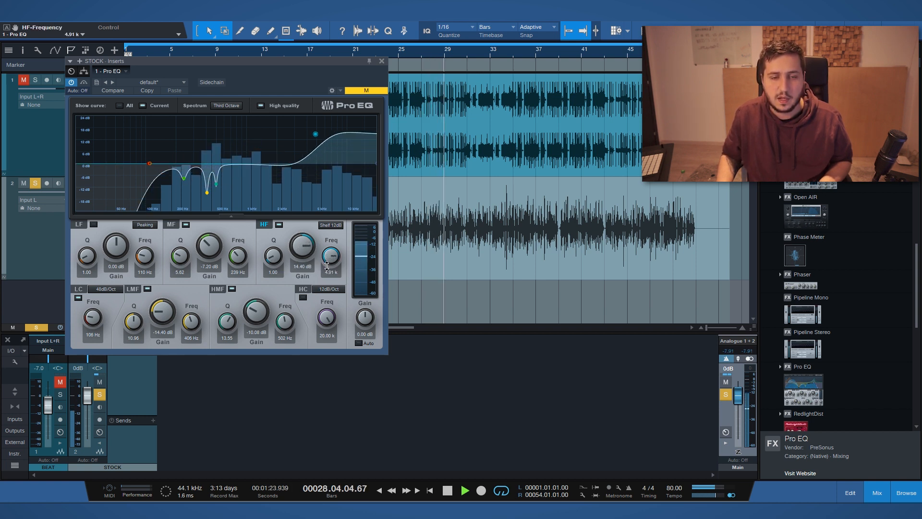
scroll(300, 255, "down", 5)
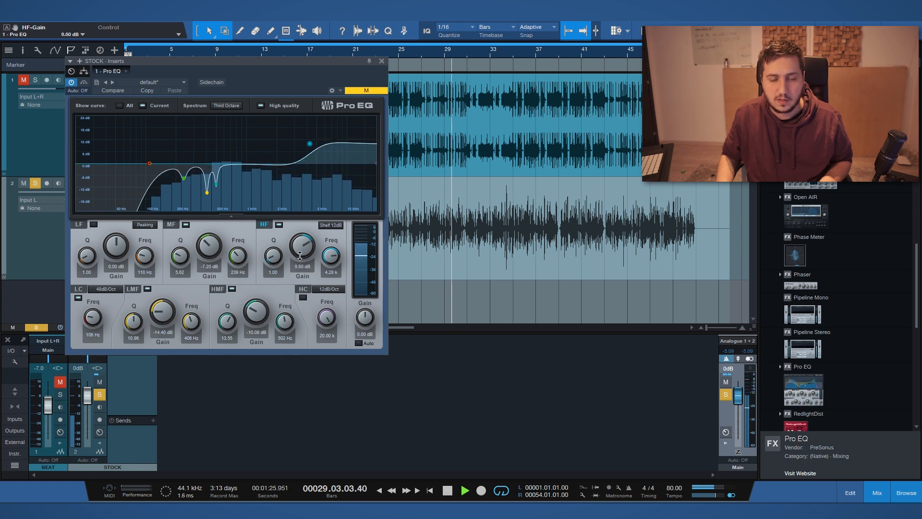
scroll(328, 255, "up", 3)
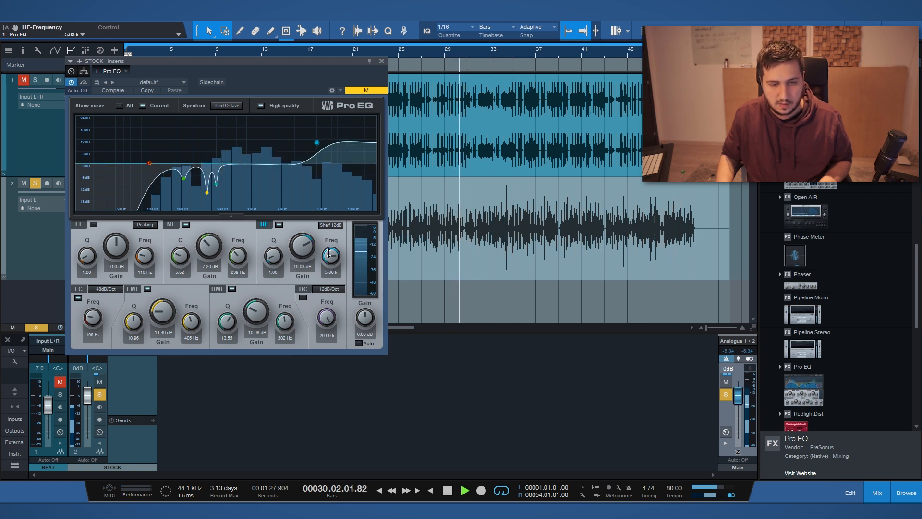
Step: Try the HF band as Peaking and as Shelf 6dB with a 24 dB gain, and return it to Shelf 12dB
left_click(323, 227)
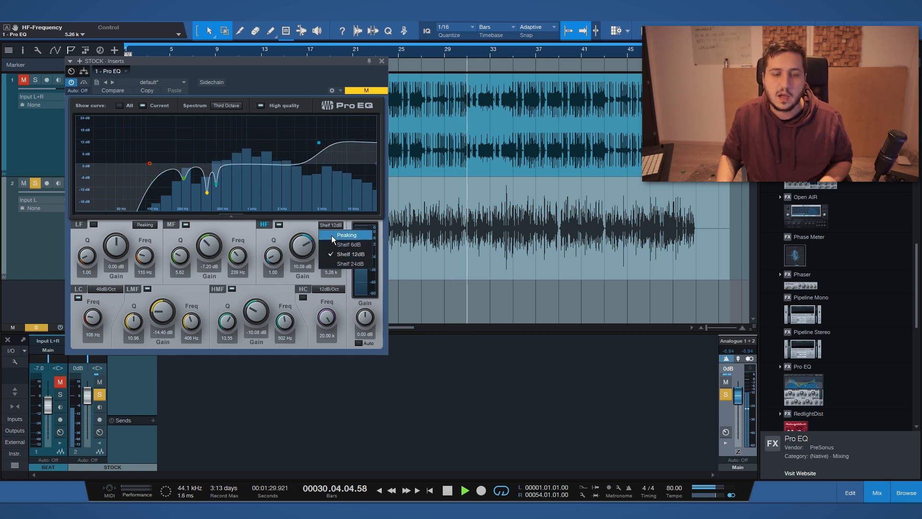
left_click(331, 236)
left_click(330, 225)
left_click(344, 246)
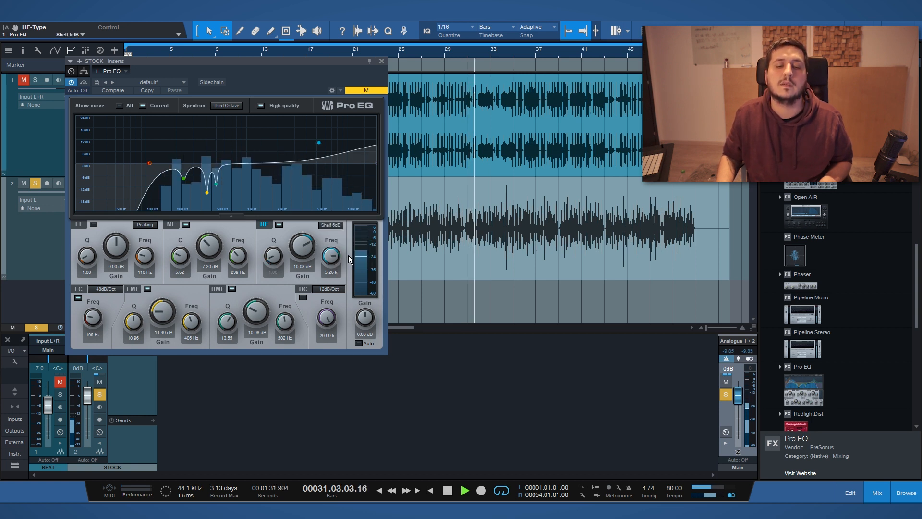
left_click_drag(309, 248, 308, 196)
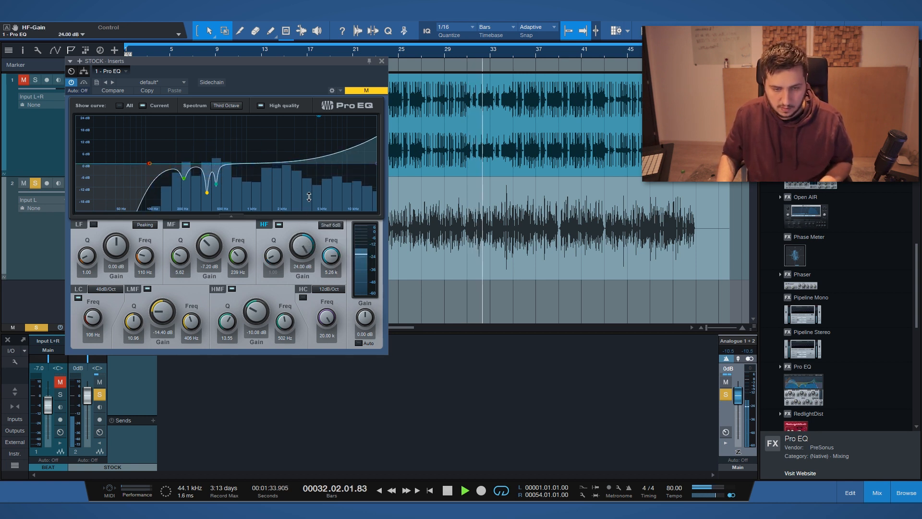
left_click_drag(320, 263, 297, 283)
left_click(330, 225)
left_click(341, 253)
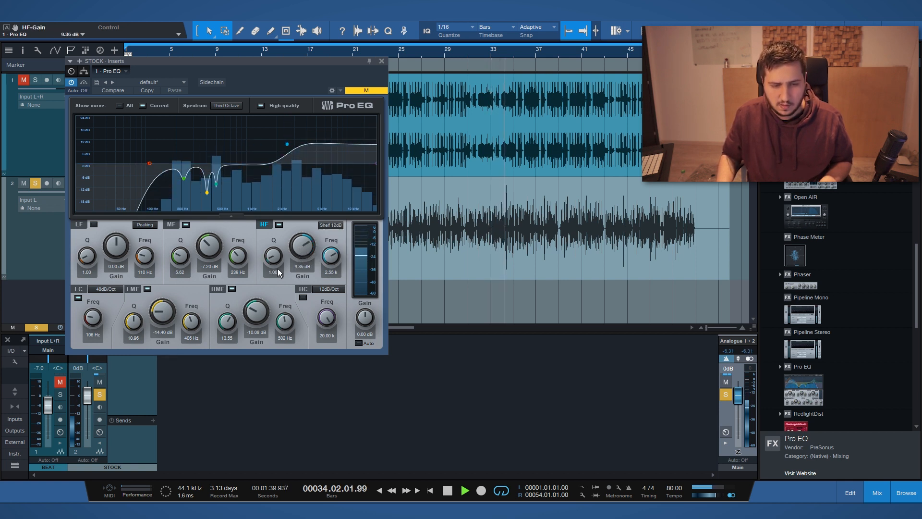
Step: Set the HF shelf to a Q of 1.39 at 4.58 kHz with a 5 dB gain, comparing against bypass
left_click_drag(281, 233, 281, 273)
left_click_drag(280, 294, 327, 258)
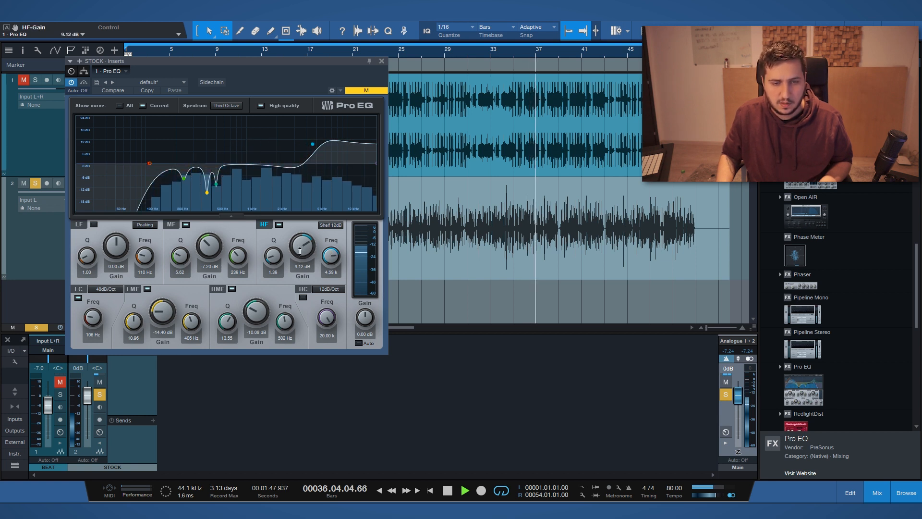
left_click(83, 83)
left_click(83, 83)
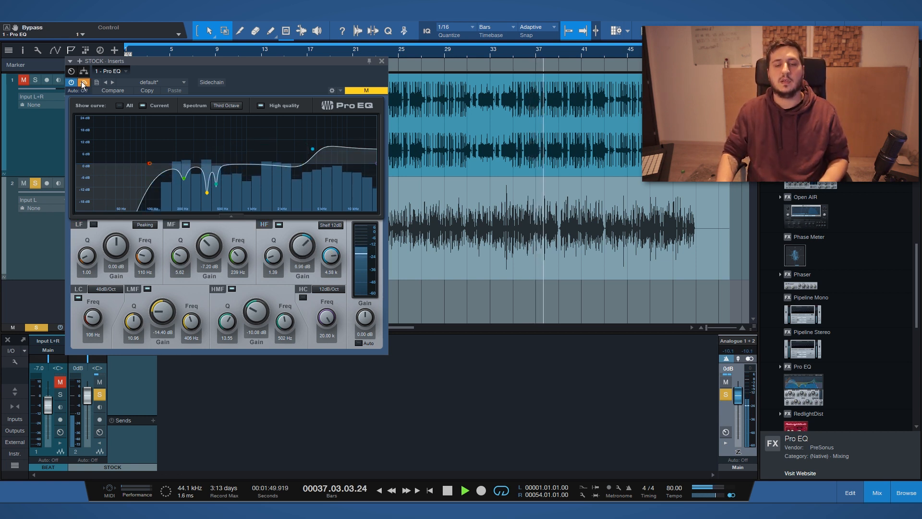
left_click_drag(307, 263, 302, 281)
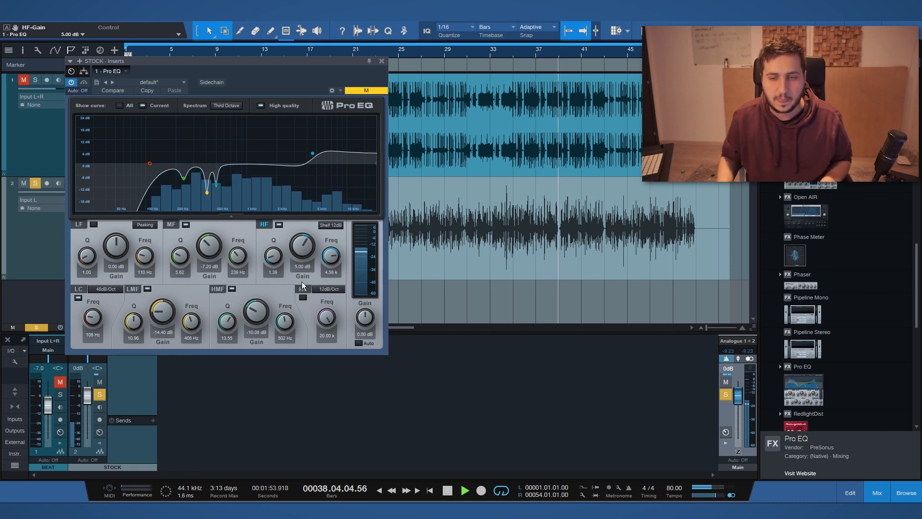
key("ctrl+w")
Step: Insert a second Pro EQ on the STOCK track and cut its LMF band by 7.36 dB at 639 Hz with a Q of 3.10
left_click_drag(814, 390, 123, 377)
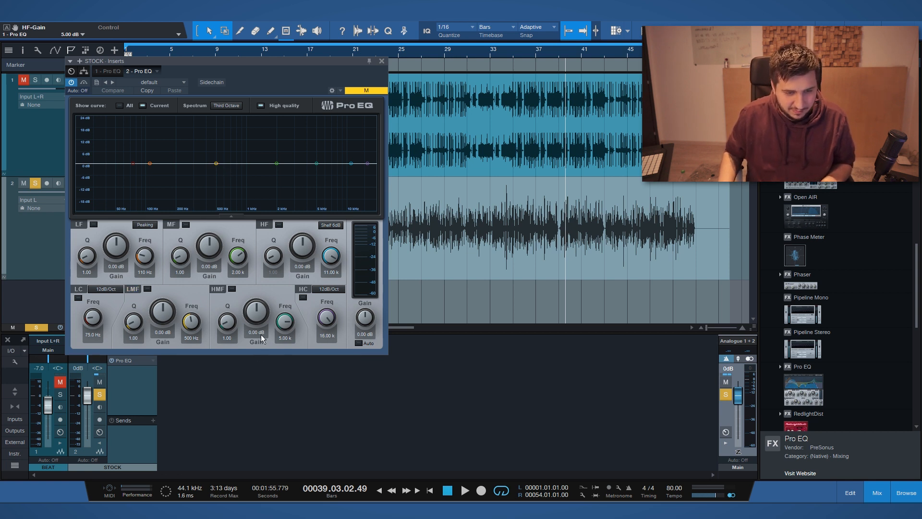
key("space")
left_click_drag(216, 164, 226, 123)
left_click_drag(161, 311, 154, 357)
Step: Cut the MF band by 4.32 dB at 2.50 kHz with a narrower Q and the LF band by 4.47 dB at 213 Hz
left_click_drag(277, 164, 287, 115)
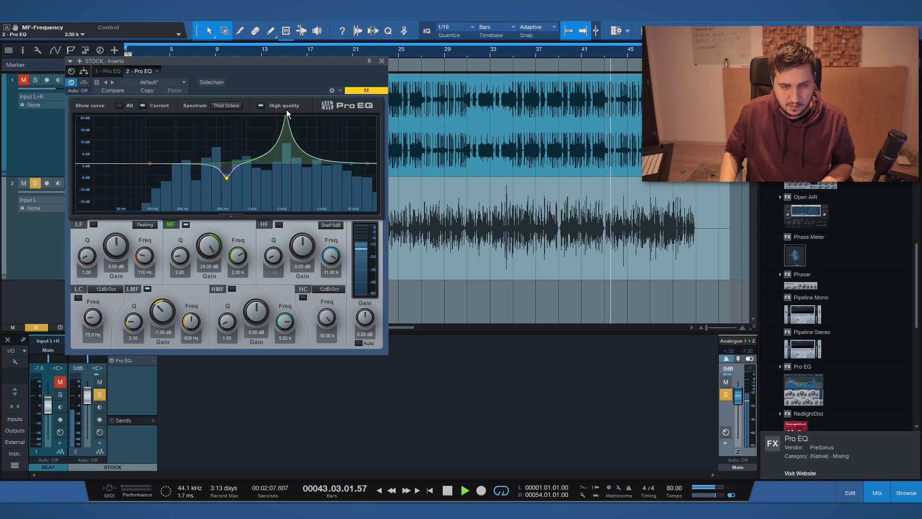
left_click_drag(205, 251, 203, 280)
scroll(238, 184, "up", 5)
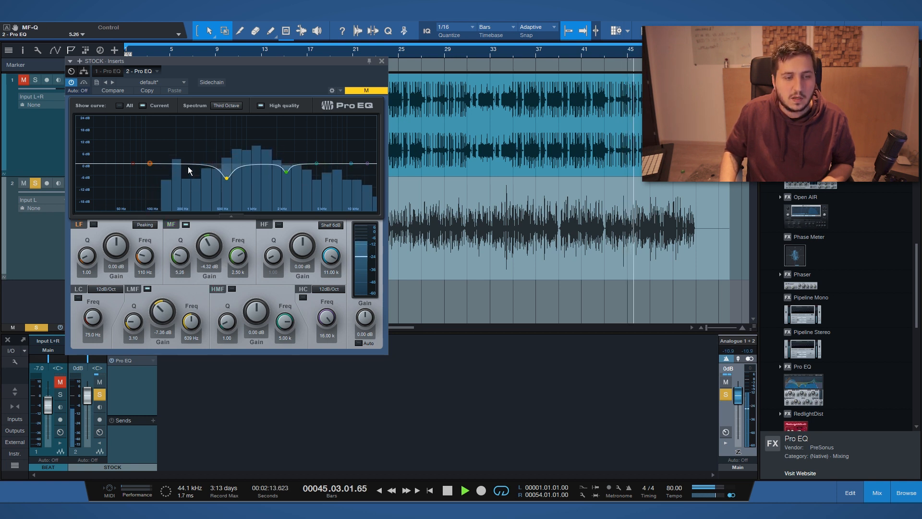
left_click_drag(150, 164, 180, 176)
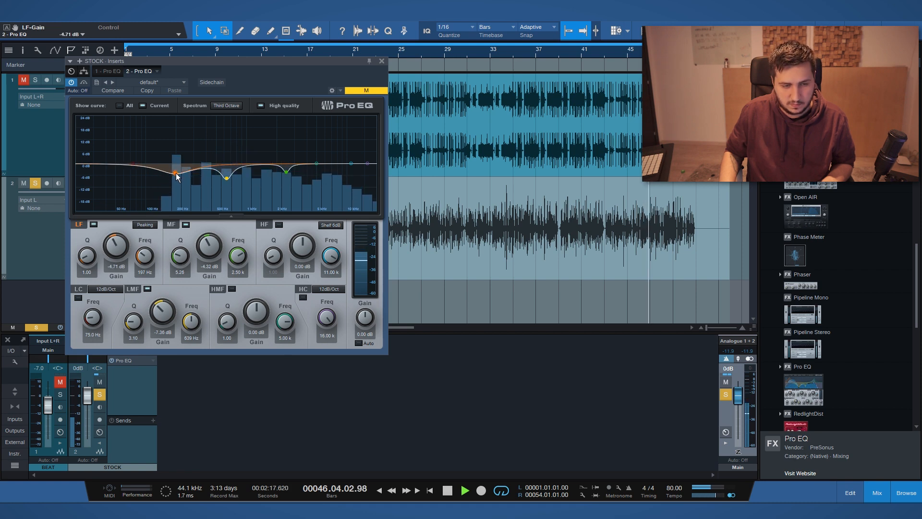
left_click(381, 61)
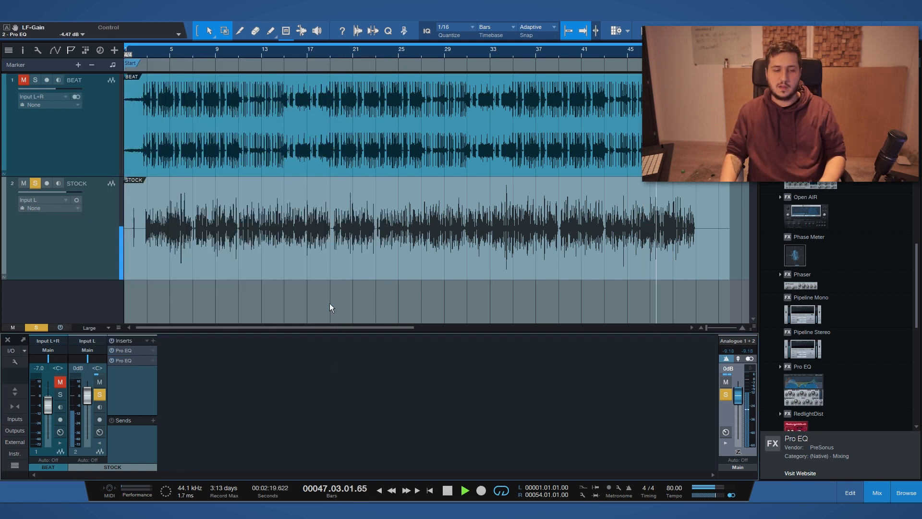
Step: Unmute and solo the BEAT track and listen to it with the vocal from the song's start
left_click(60, 381)
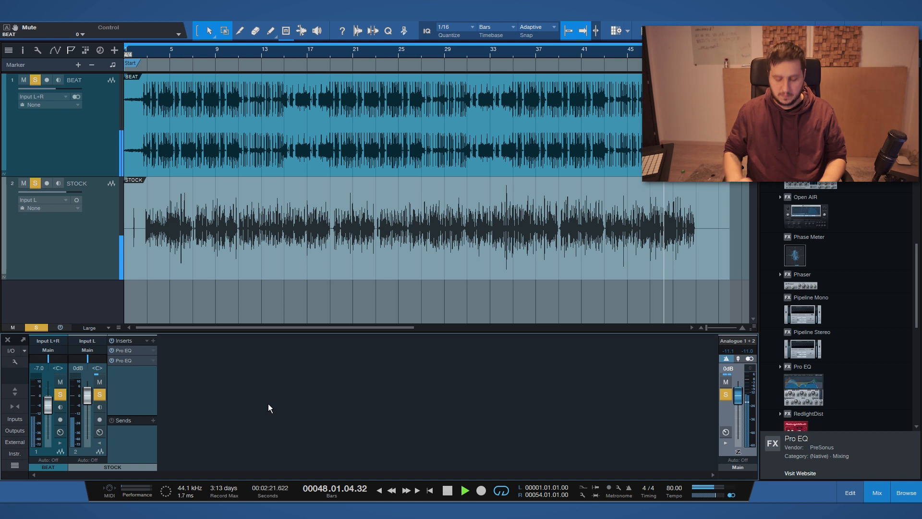
key("Home")
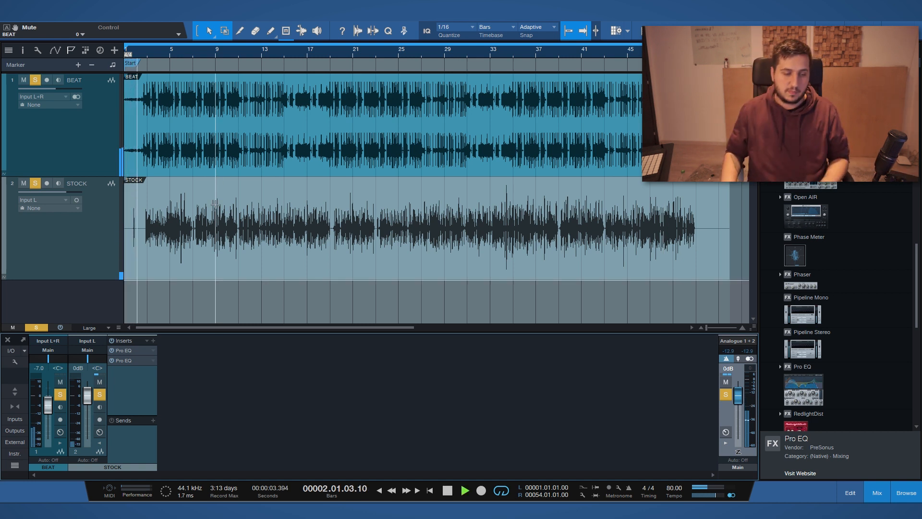
key("space")
Step: Set the second Pro EQ's overall output gain to 4 dB, and resume playback to listen with the beat
left_click(128, 361)
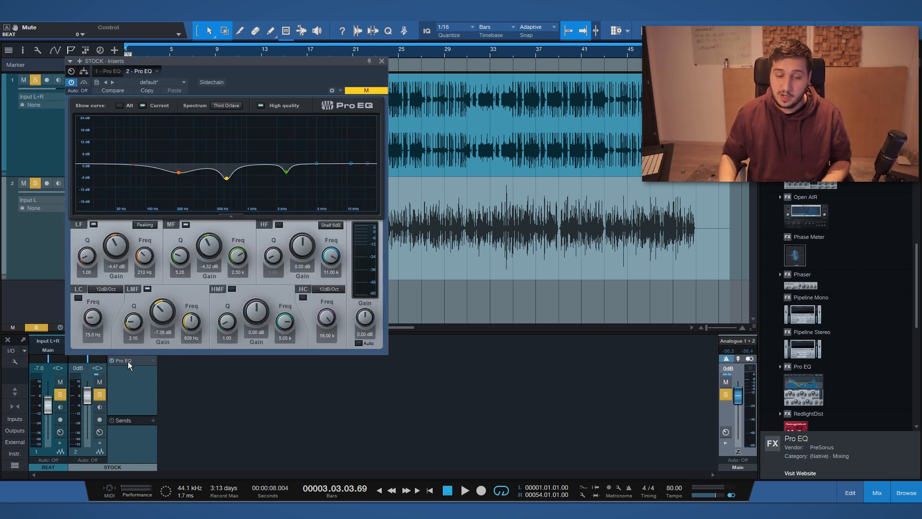
left_click(364, 334)
type("4")
key("Return")
key("space")
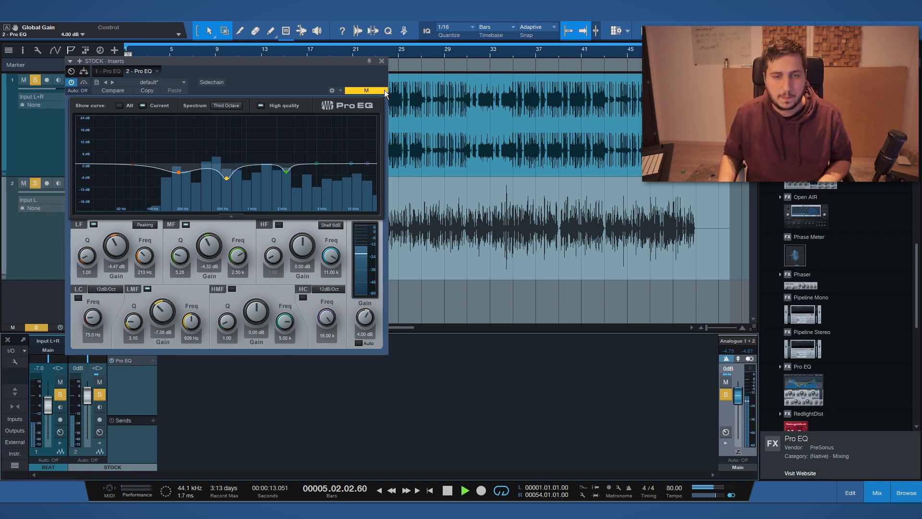
left_click(382, 61)
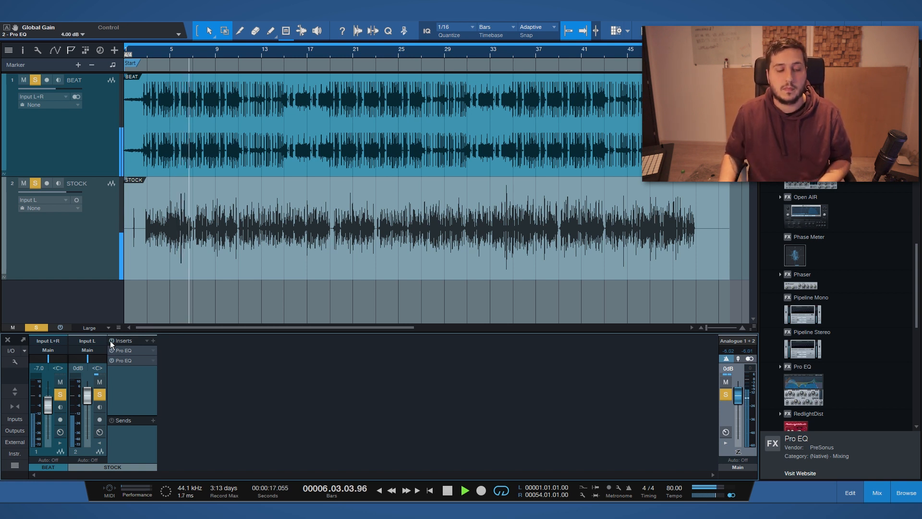
Step: Lower the first Pro EQ's HF shelf gain to 2 dB and close the plugin window
double_click(126, 361)
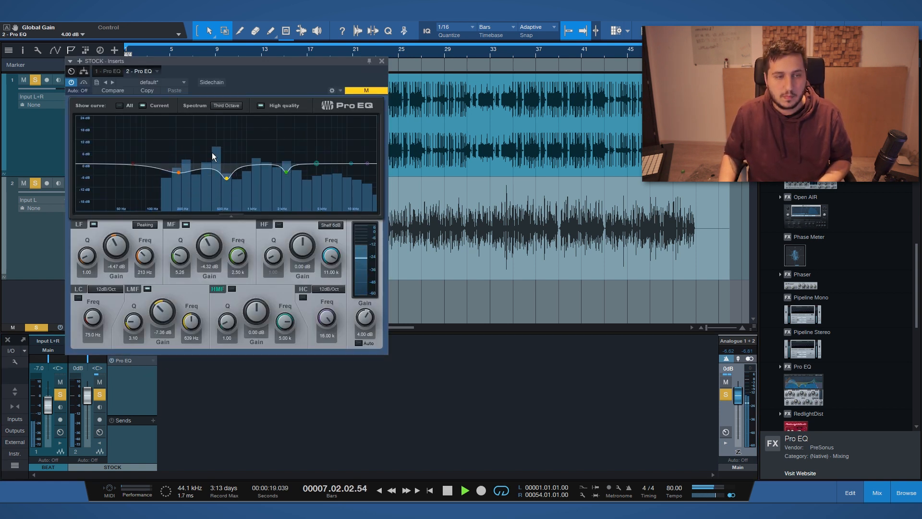
left_click(110, 71)
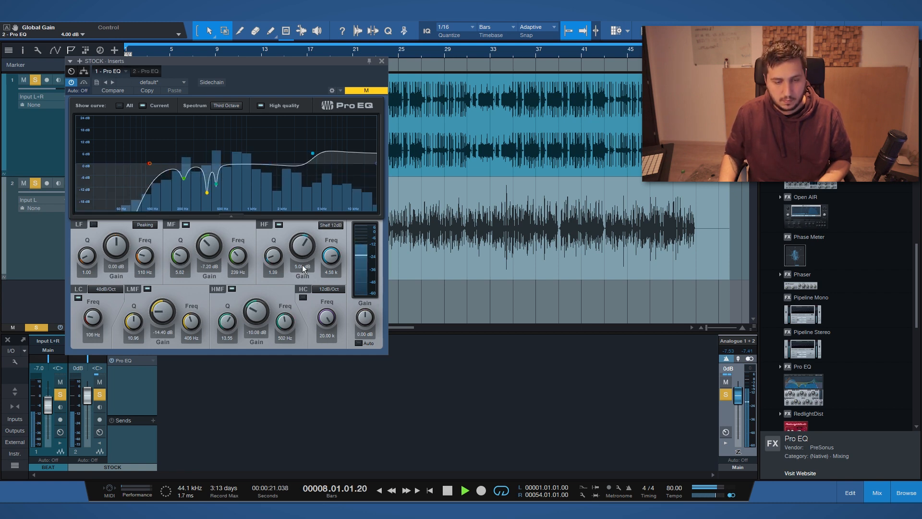
scroll(302, 268, "down", 3)
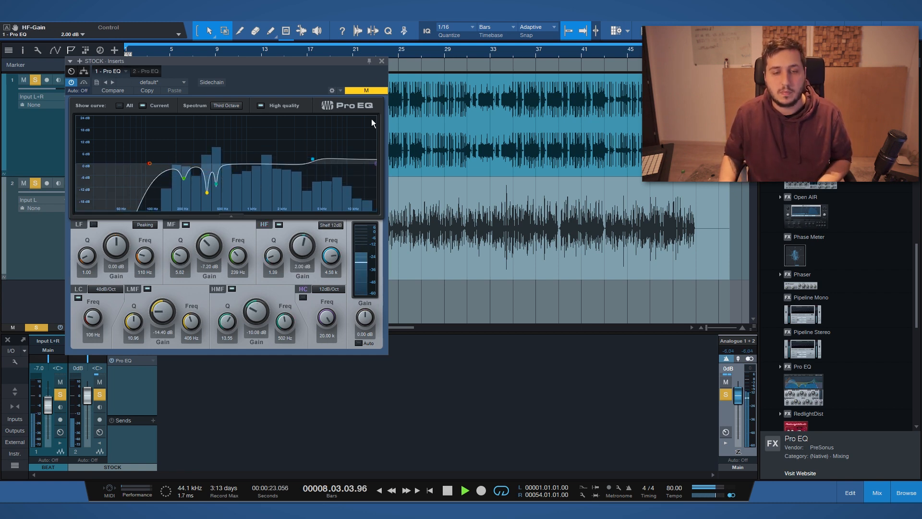
left_click(381, 61)
Step: Unsolo and mute the BEAT track, and add a narrowed HMF cut of -6.12 dB in the second Pro EQ
left_click(60, 394)
left_click(60, 382)
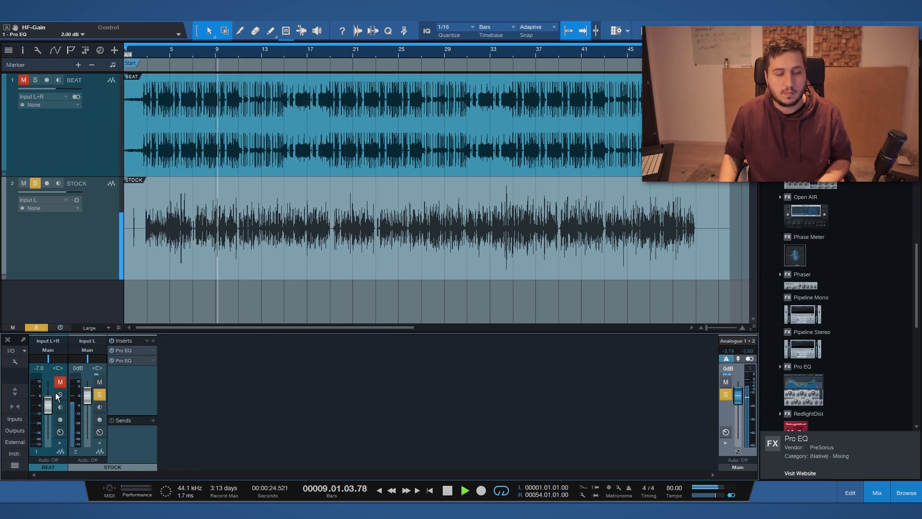
left_click(124, 360)
key("space")
left_click_drag(266, 165, 249, 181)
scroll(266, 129, "up", 5)
key("space")
left_click(382, 61)
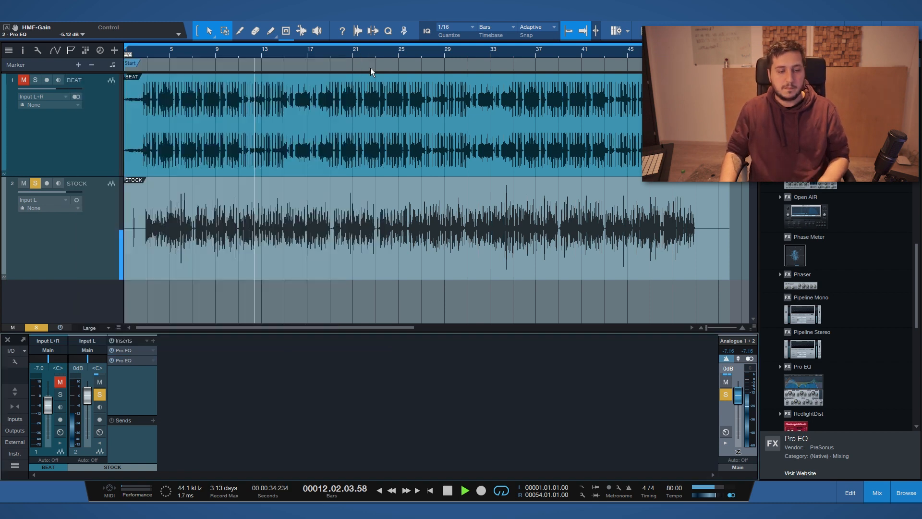
Step: Unsolo the STOCK track for a listen with the beat, and insert a Compressor after its two Pro EQs
left_click(100, 394)
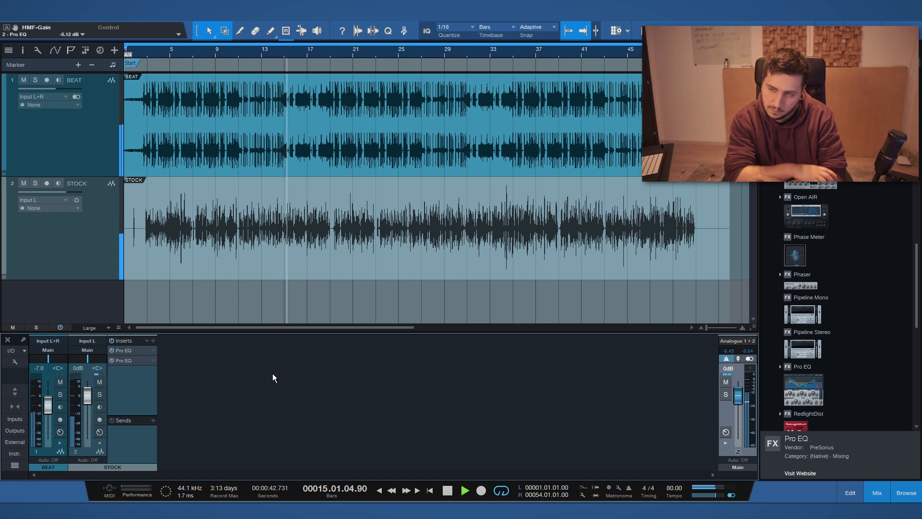
key("space")
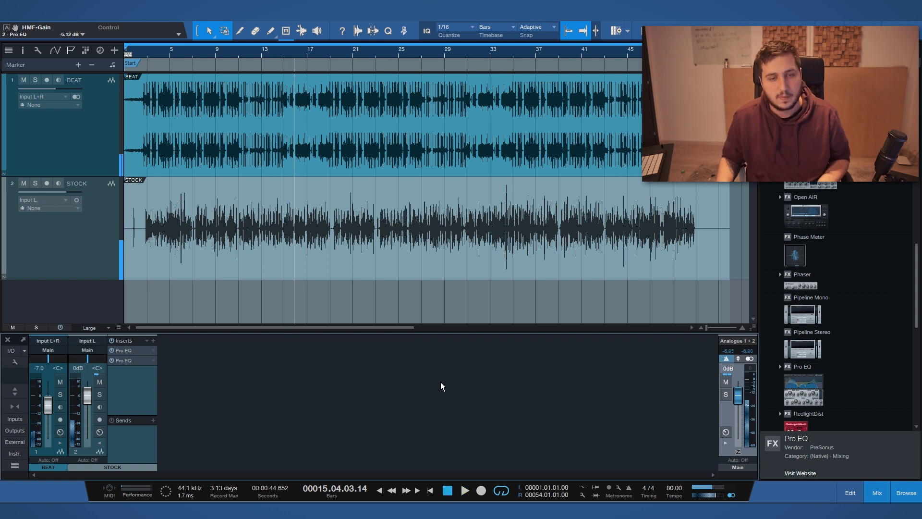
scroll(815, 288, "up", 5)
left_click_drag(806, 197, 249, 310)
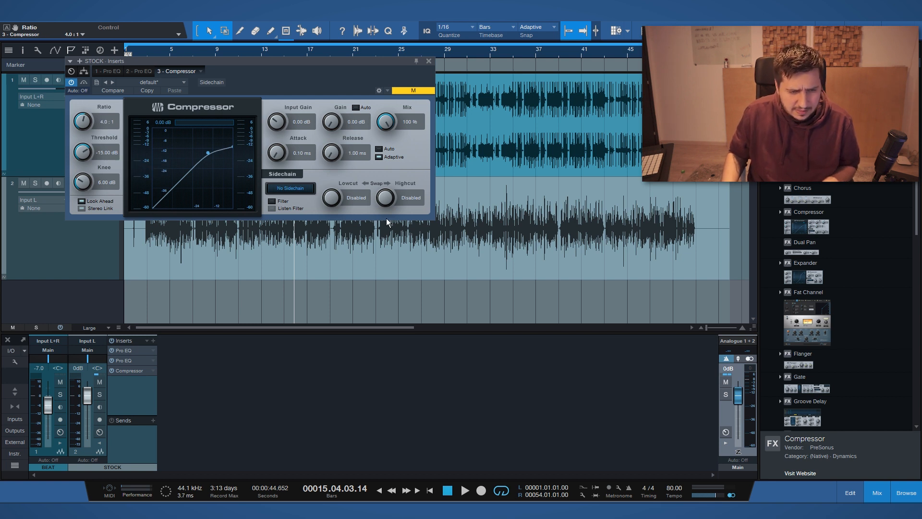
Step: Set the Compressor's knee to 0.10 dB during playback, and solo the STOCK track with the beat muted
key("Home")
key("space")
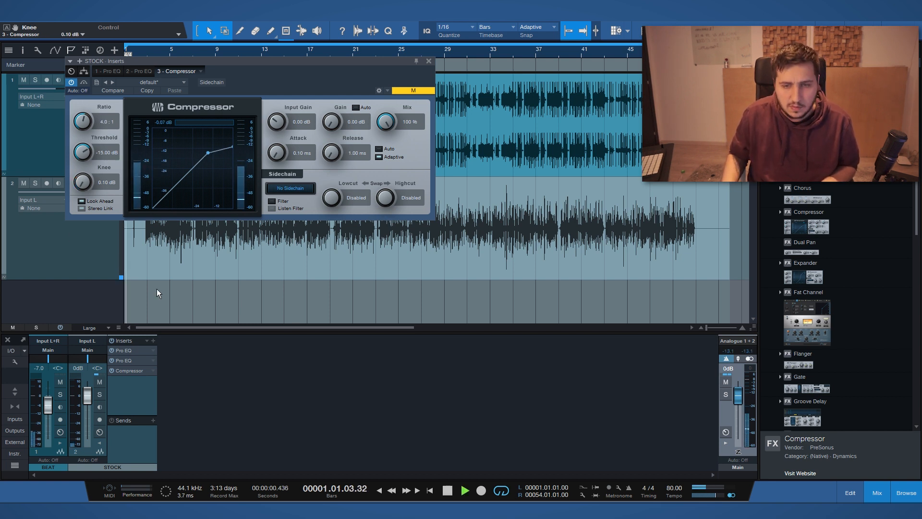
left_click(224, 51)
left_click(100, 394)
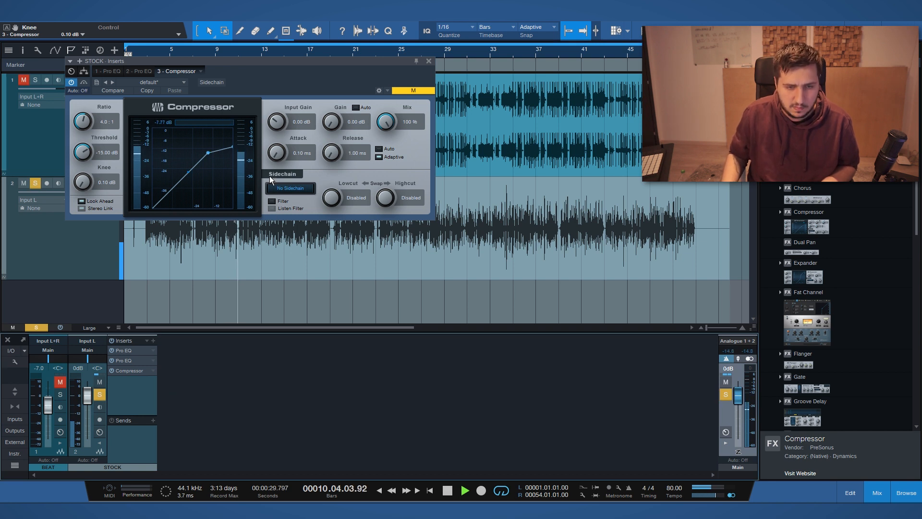
Step: Set the Compressor's attack to 0.38 ms and its release to 3.93 ms while the vocal plays
scroll(278, 155, "up", 3)
scroll(278, 155, "up", 5)
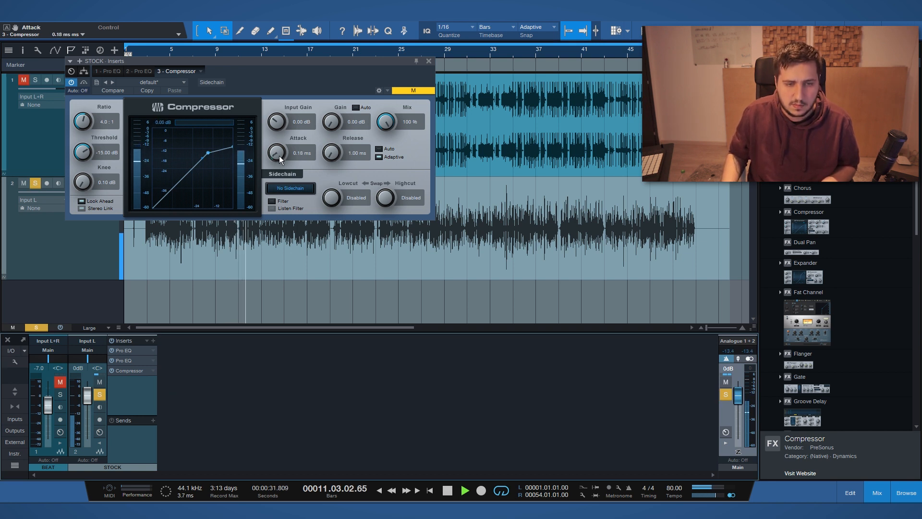
scroll(278, 155, "up", 2)
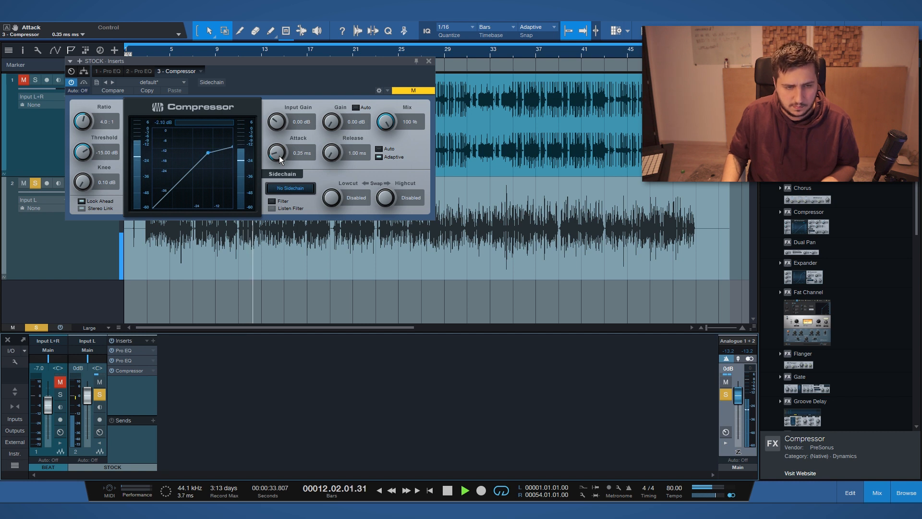
scroll(279, 155, "up", 1)
scroll(336, 155, "up", 3)
scroll(335, 155, "up", 3)
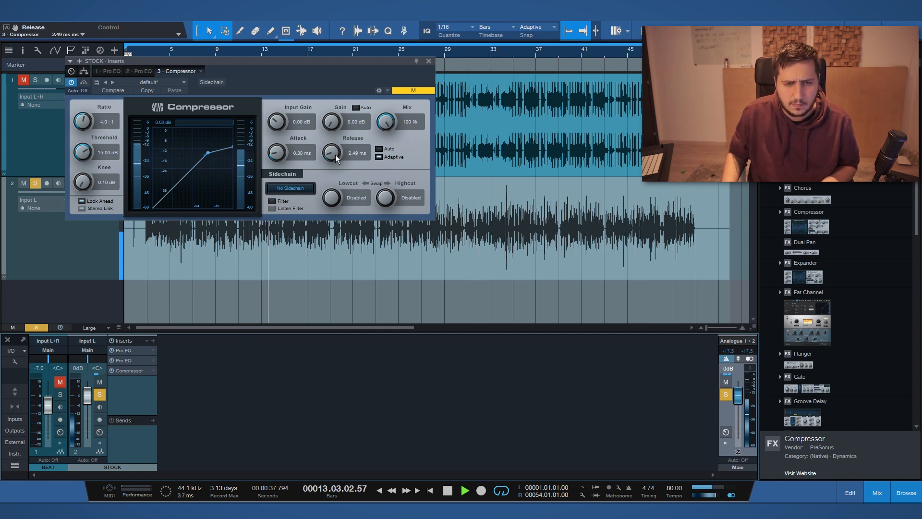
scroll(336, 154, "up", 1)
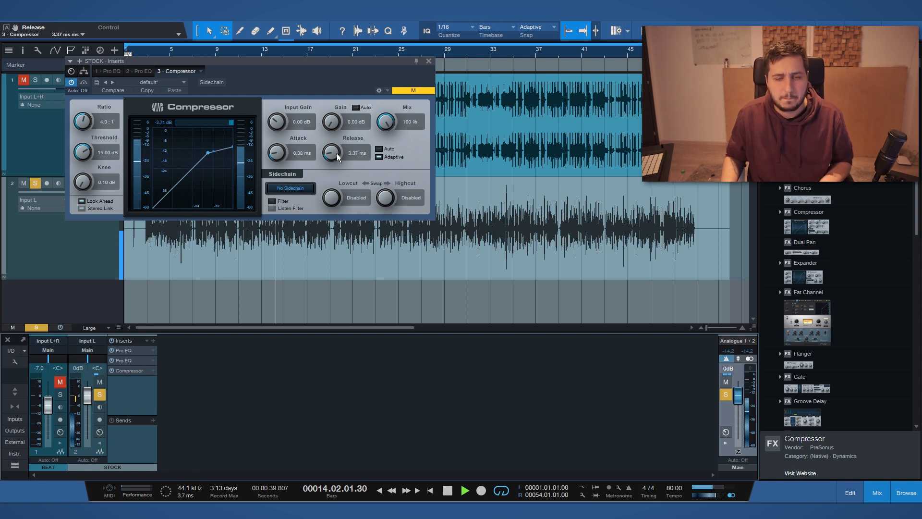
scroll(336, 154, "up", 2)
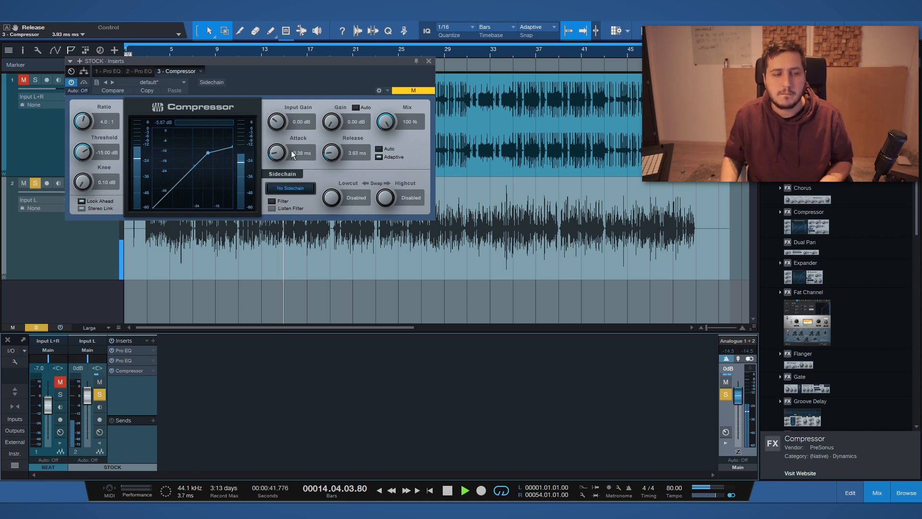
Step: Compare the vocal with the Compressor bypassed and active, and set the Compressor's gain to 2 dB
left_click(84, 83)
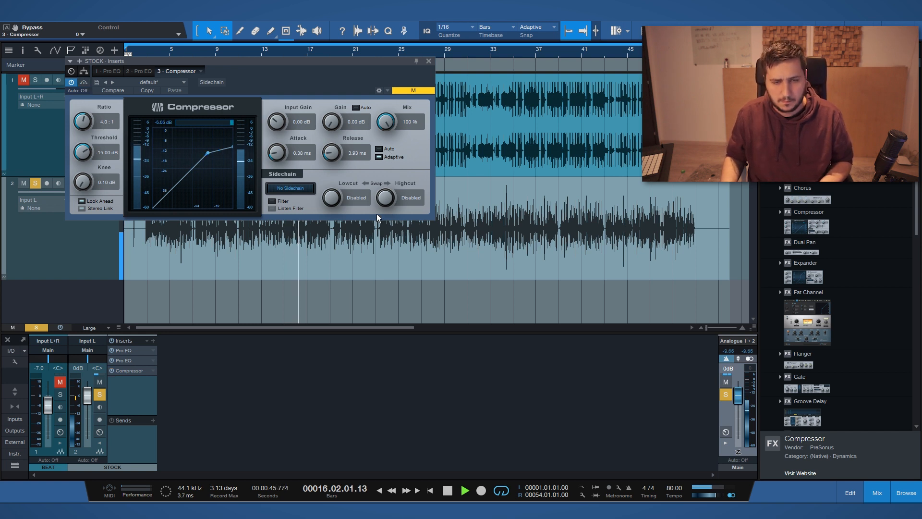
left_click(354, 122)
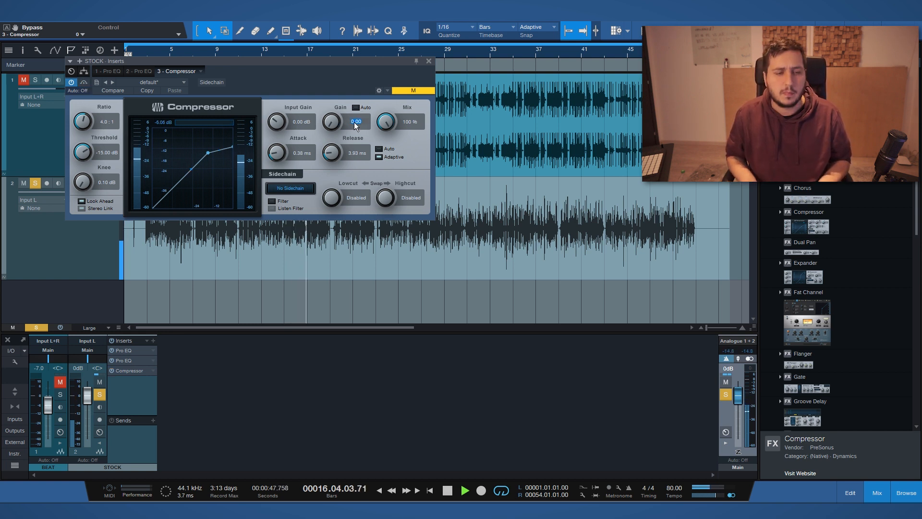
type("2")
key("Return")
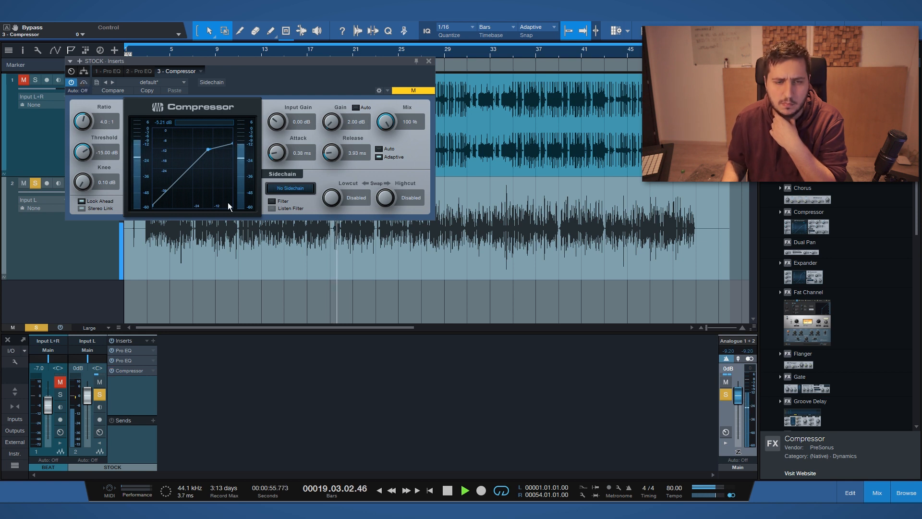
Step: Raise the Compressor's attack to 0.48 ms and its release to 4.93 ms
scroll(283, 157, "up", 2)
scroll(335, 153, "up", 2)
scroll(335, 153, "up", 3)
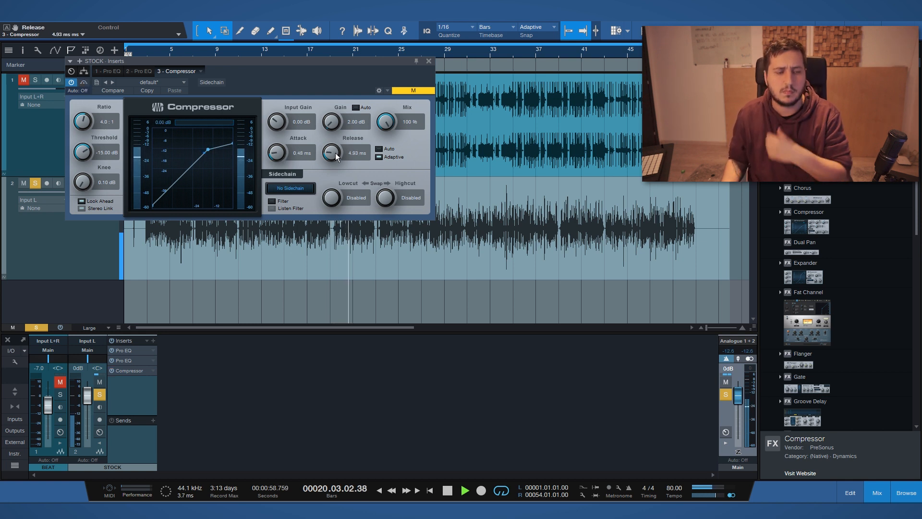
Step: Unsolo the STOCK track to listen with the beat, close the Compressor window, and stop playback
left_click(99, 396)
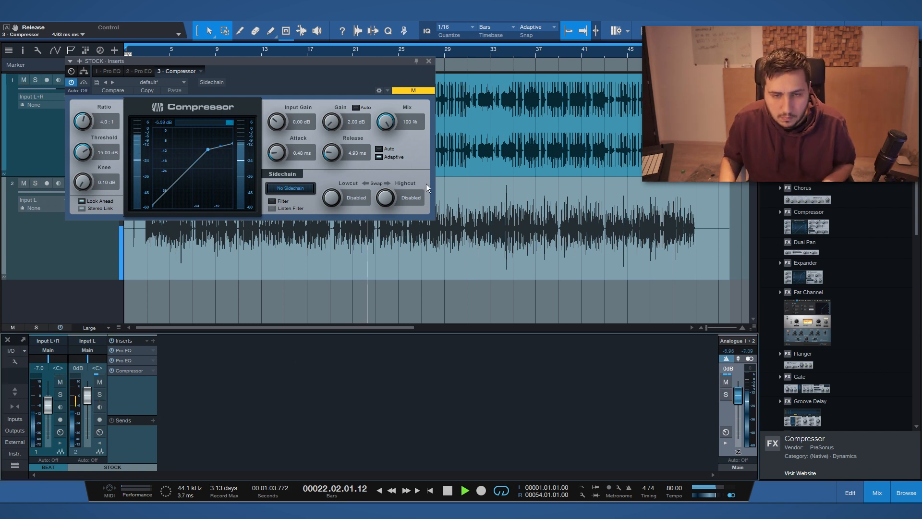
left_click(428, 61)
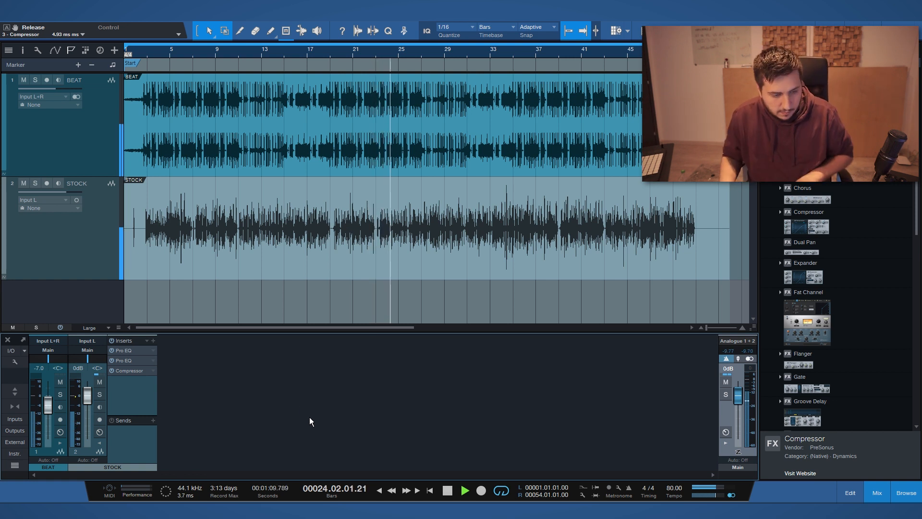
key("space")
Step: Add two bus channels to the mixer
scroll(843, 240, "up", 3)
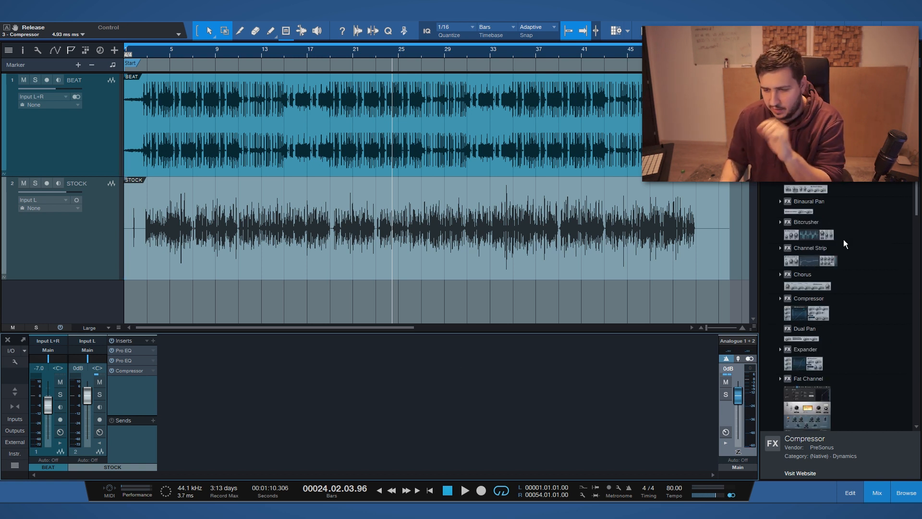
scroll(843, 239, "down", 3)
right_click(243, 388)
left_click(218, 415)
right_click(219, 415)
left_click(259, 416)
right_click(290, 406)
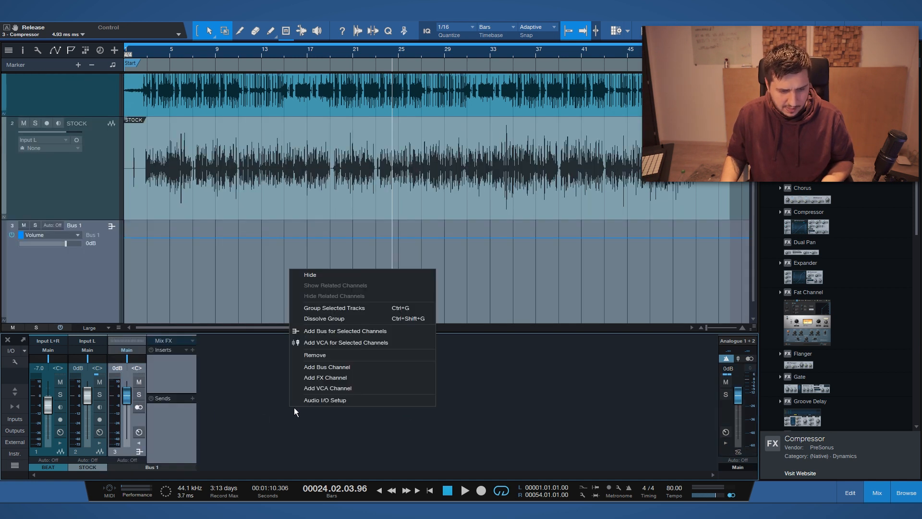
left_click(341, 368)
Step: Rename the first new bus R and the second one D
double_click(128, 466)
type("R")
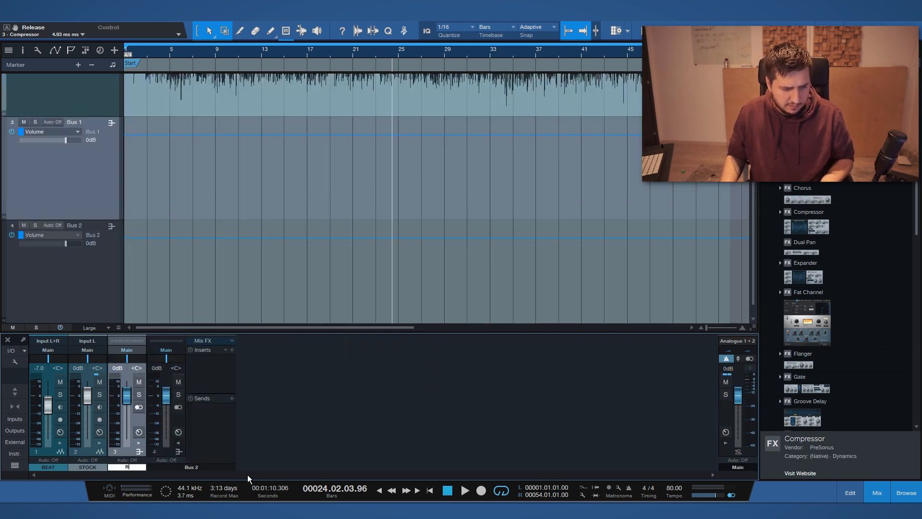
double_click(201, 468)
type("D")
key("Return")
Step: Insert Analog Delay on the D bus and Room Reverb on the R bus, loading the reverb's Medium Studio preset
scroll(828, 338, "down", 5)
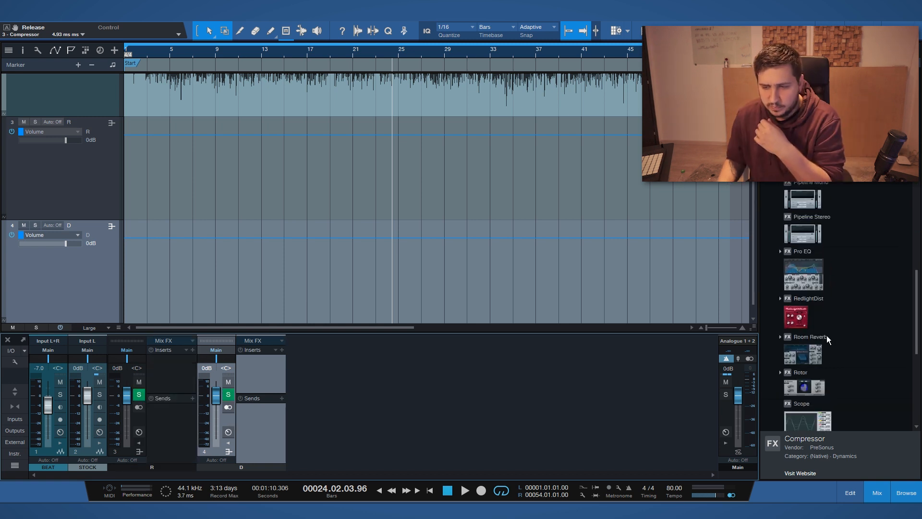
scroll(811, 356, "up", 10)
left_click_drag(807, 214, 155, 381)
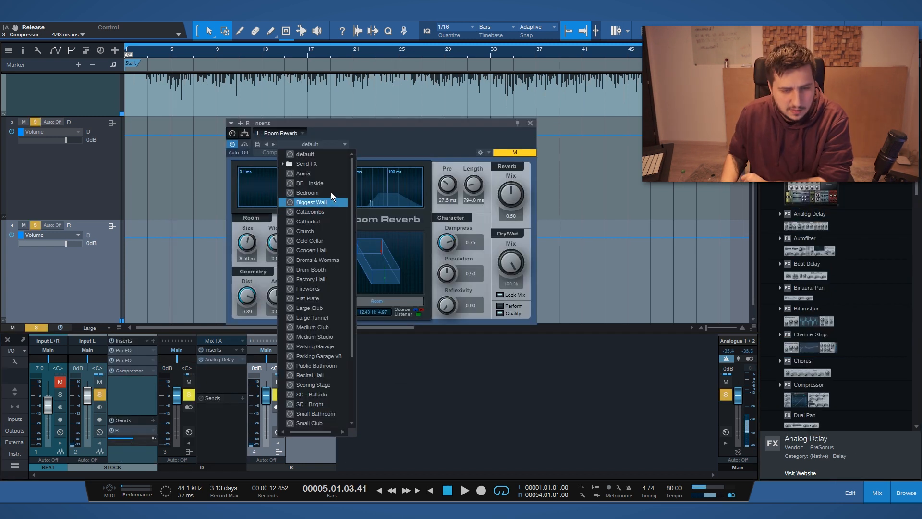
left_click(332, 337)
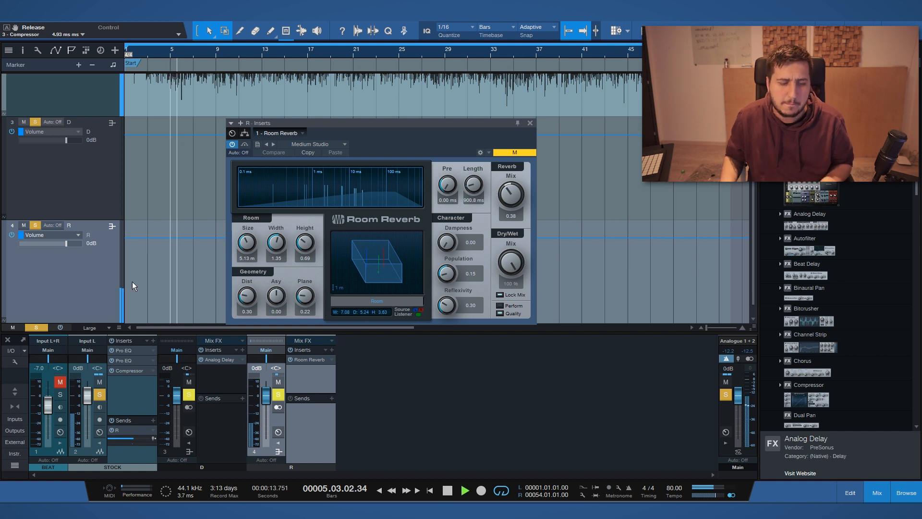
Step: Set the STOCK track's send level to the R bus to -23.3 dB, auditioning it with the BEAT track unmuted and soloed
mouse_move(131, 436)
left_mouse_down()
mouse_move(146, 418)
mouse_move(124, 467)
mouse_move(122, 440)
left_mouse_up()
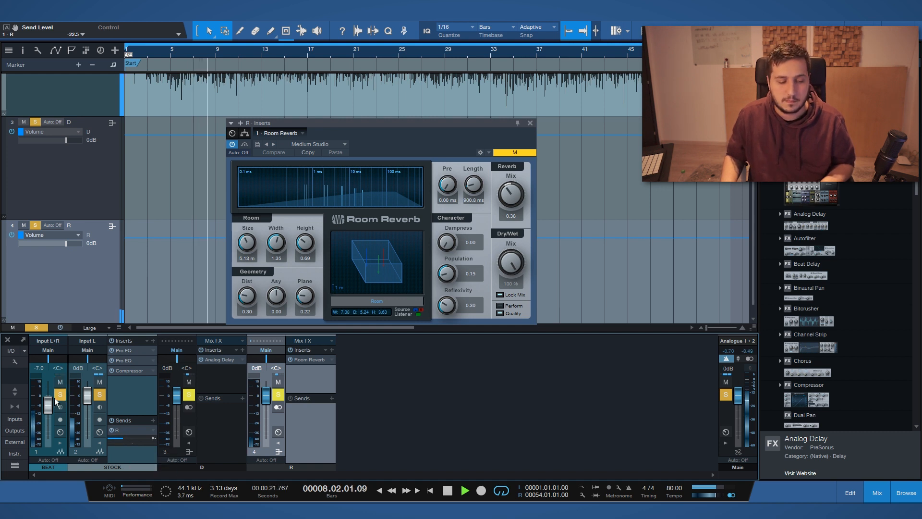
left_click(60, 382)
left_click(62, 395)
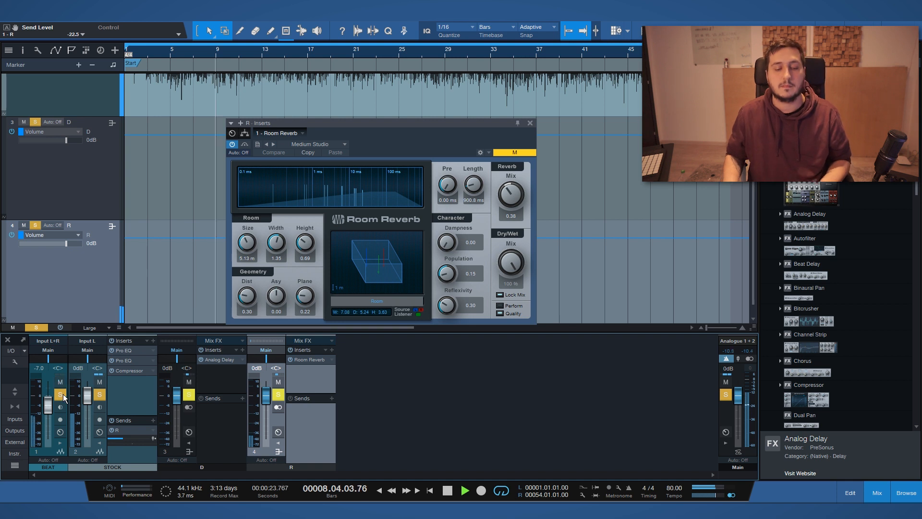
left_click(62, 395)
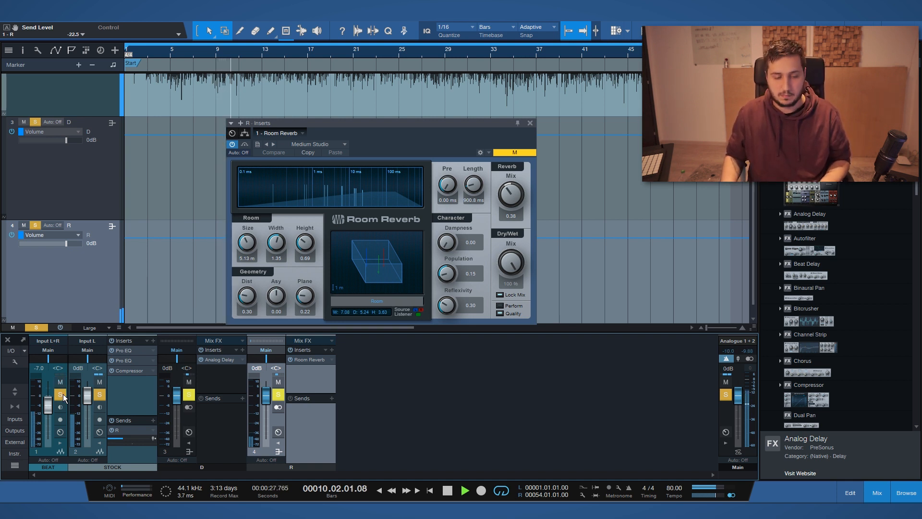
left_click_drag(120, 440, 119, 439)
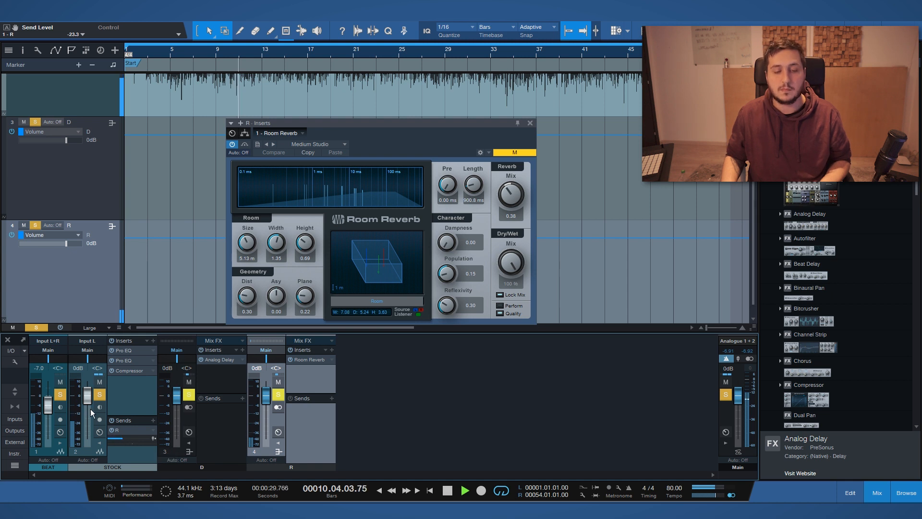
Step: Add a send from the STOCK track to the D bus and play the vocal from bar 5 with the beat muted
left_click(153, 420)
left_click(187, 451)
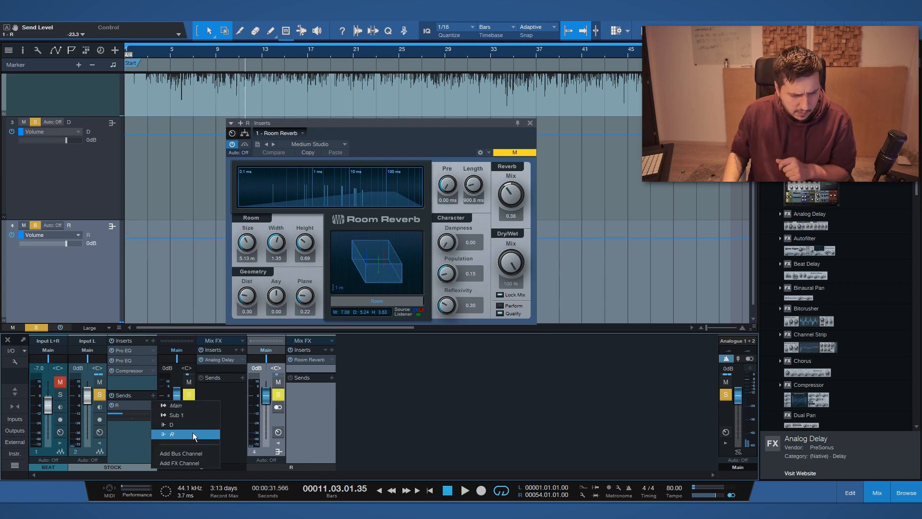
left_click(171, 55)
key("space")
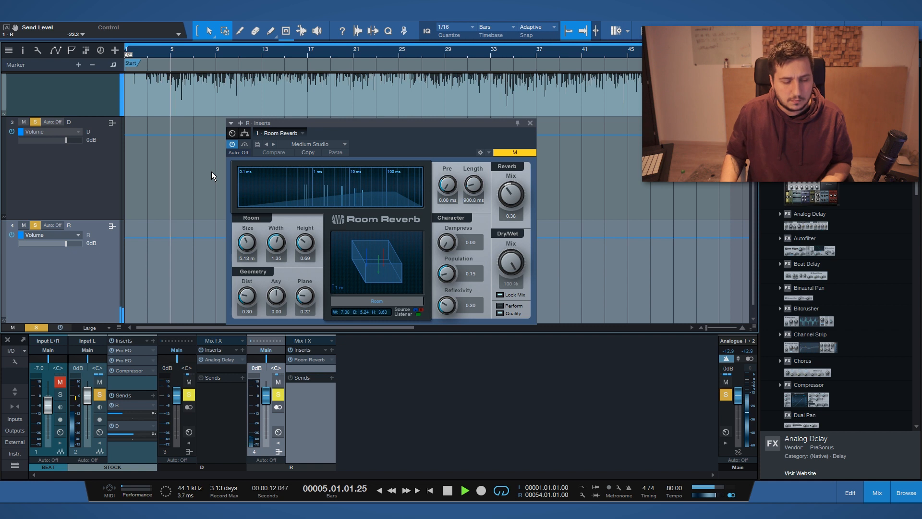
Step: Open the D bus's Analog Delay, set its input channels to Left Only, and set the delay time to 1/8 after trying 1/16
left_click(221, 359)
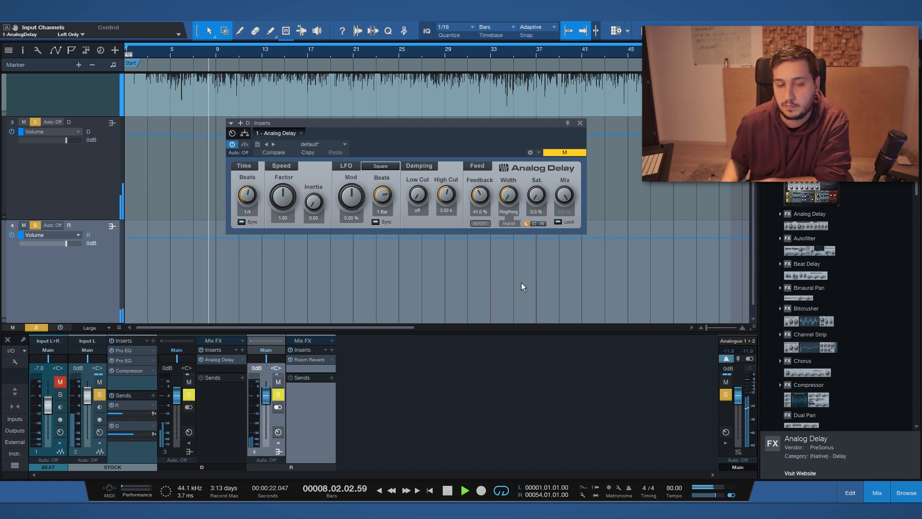
left_click_drag(247, 198, 249, 210)
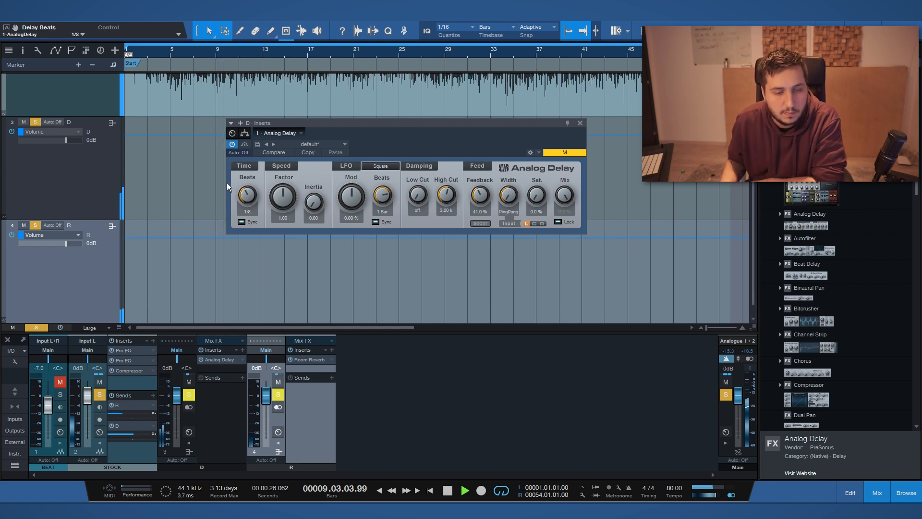
scroll(247, 199, "up", 3)
left_click_drag(245, 216, 245, 223)
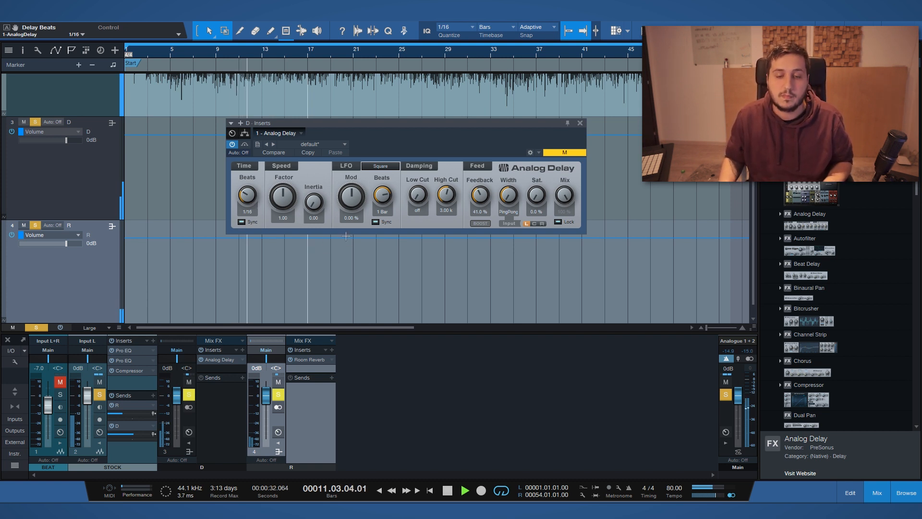
left_click_drag(255, 201, 261, 190)
left_click_drag(393, 122, 251, 117)
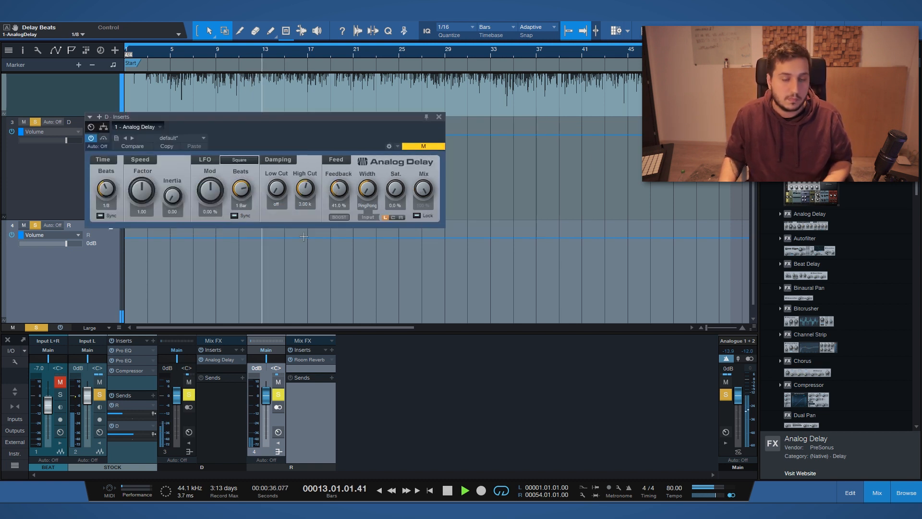
Step: Set the Analog Delay's feedback to 18.5 %, low cut to 793 Hz, high cut to 4.03 kHz and saturation to 30 %
left_click_drag(338, 188, 339, 201)
left_click_drag(276, 188, 285, 153)
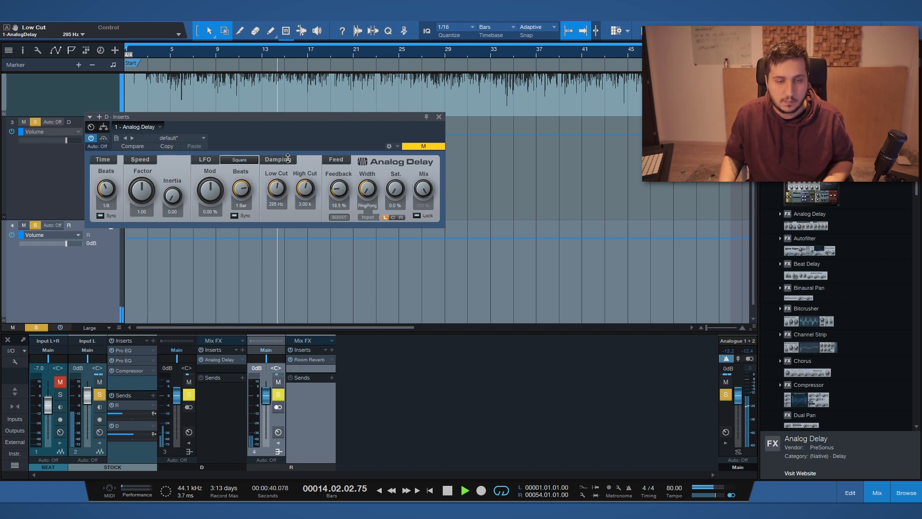
left_click_drag(285, 186, 313, 179)
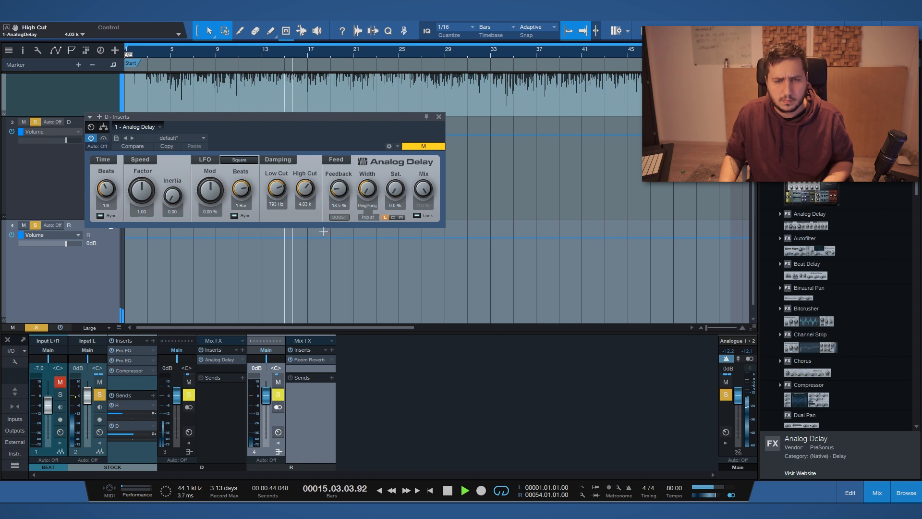
left_click_drag(395, 188, 397, 177)
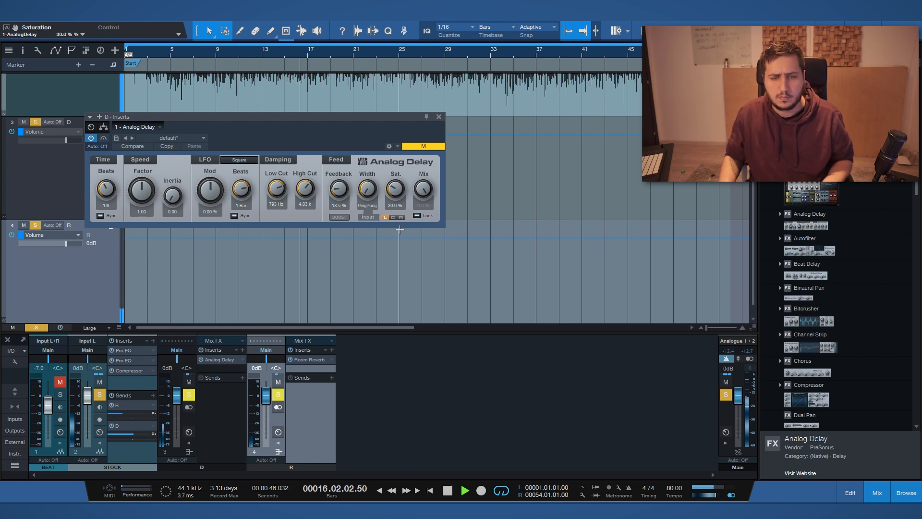
Step: Lower the STOCK track's send level to the D bus and copy the R send onto the D bus
left_click_drag(126, 437, 118, 473)
key("space")
left_click_drag(128, 405, 241, 411)
key("space")
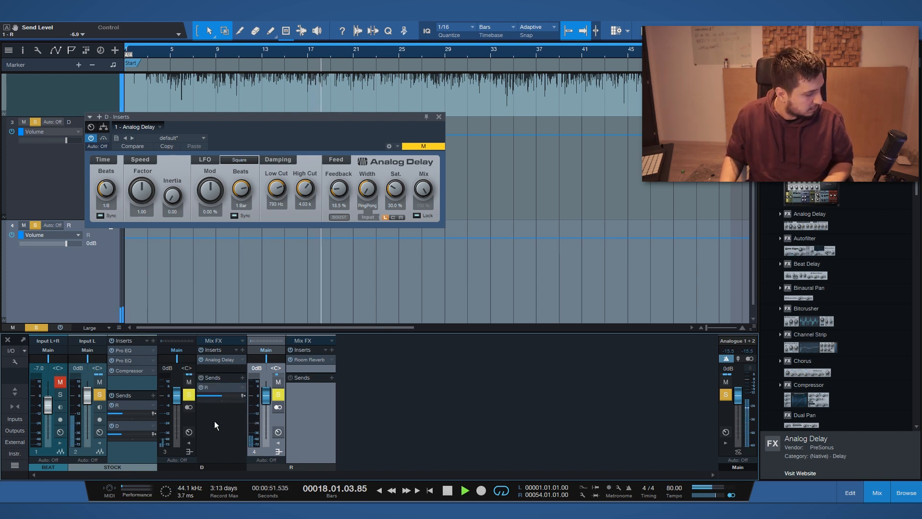
Step: Set the D bus's send level to R to -6.4 dB after trying +10 dB during playback
left_click_drag(221, 396, 255, 328)
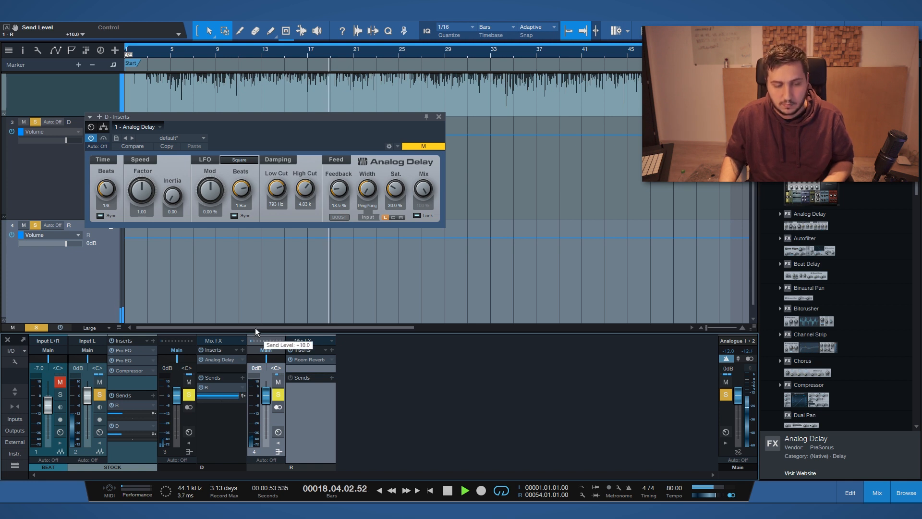
left_click_drag(255, 328, 239, 384)
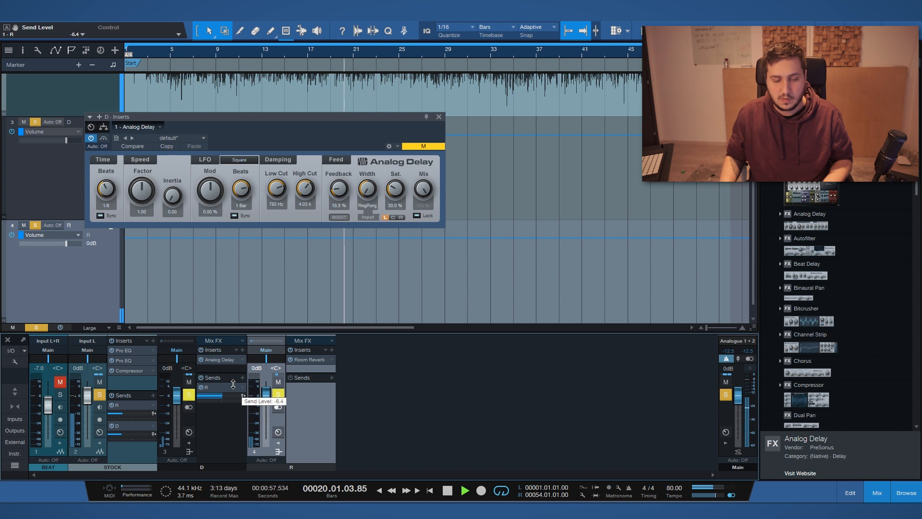
key("space")
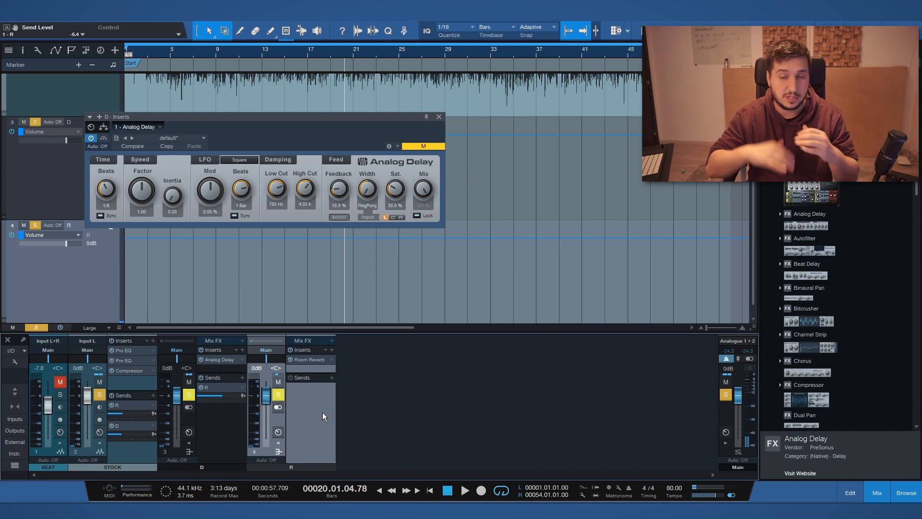
Step: Clear all solos to play the vocal with the beat, close the Analog Delay and enlarge the mixer
key("shift+s")
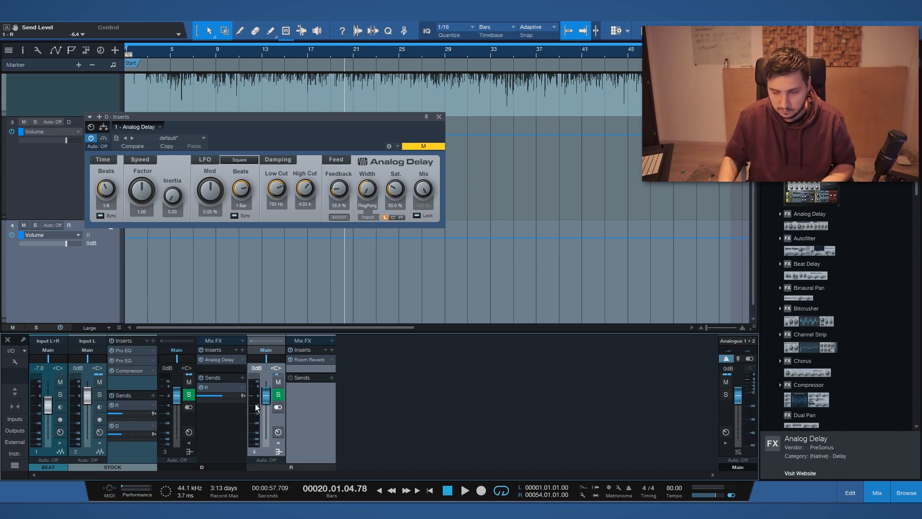
key("space")
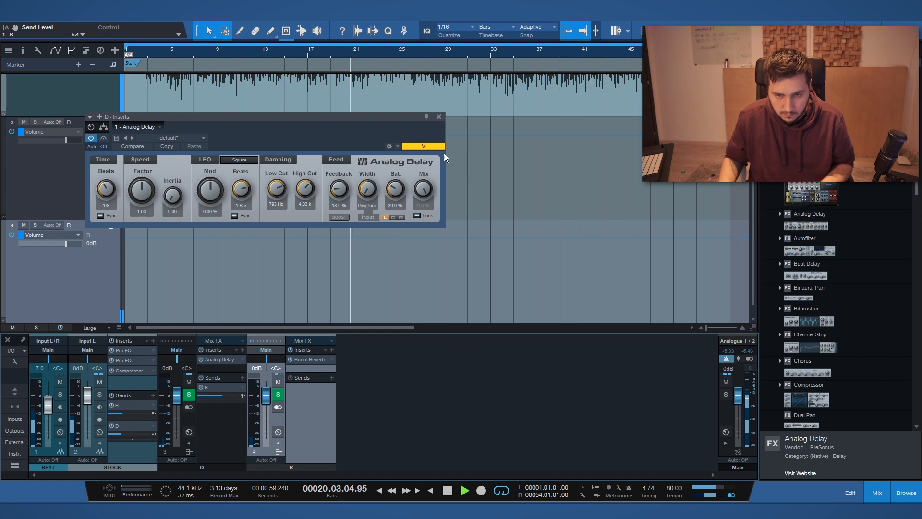
left_click(438, 116)
left_click_drag(337, 332, 349, 255)
Step: Audition the R bus soloed at +10 dB, return it to 0 dB unsoloed, and briefly solo the STOCK vocal
left_click_drag(265, 336, 266, 269)
left_click(278, 317)
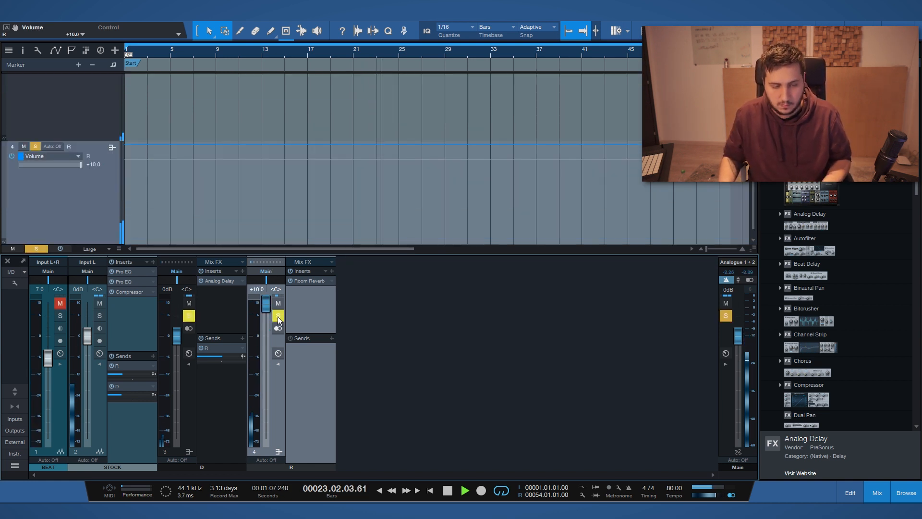
left_click(279, 318)
left_click(265, 303, "alt")
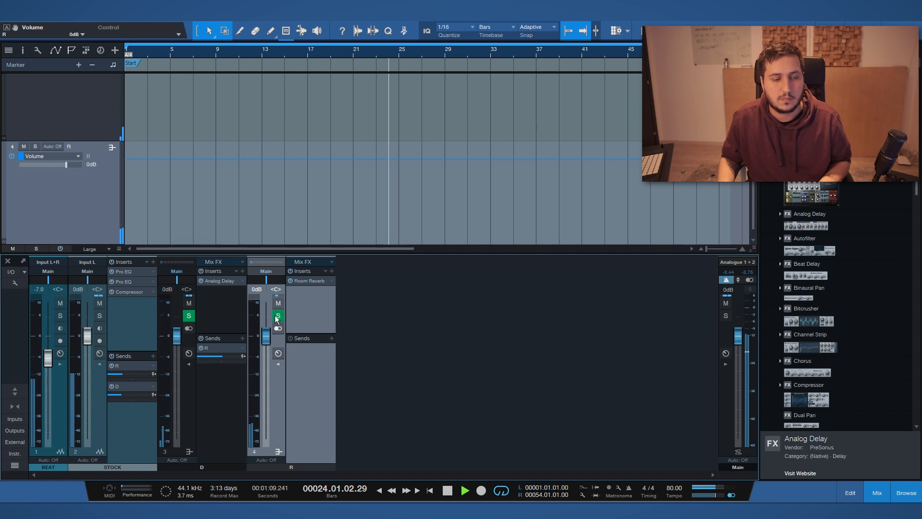
left_click(100, 316)
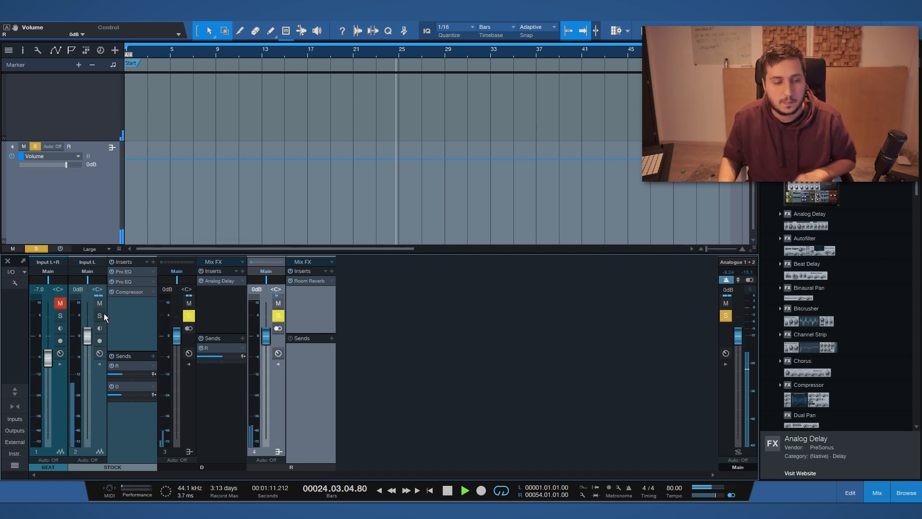
left_click(104, 314)
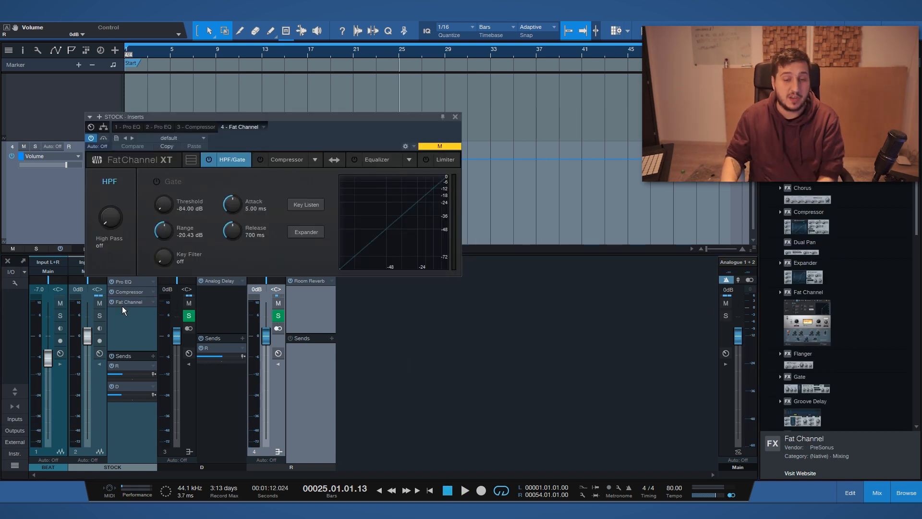
Step: Show all Fat Channel sections, use the FET compressor and Passive EQ with a 95 Hz high pass, and put the equalizer before the compressor
left_click(190, 160)
left_click_drag(278, 115, 254, 63)
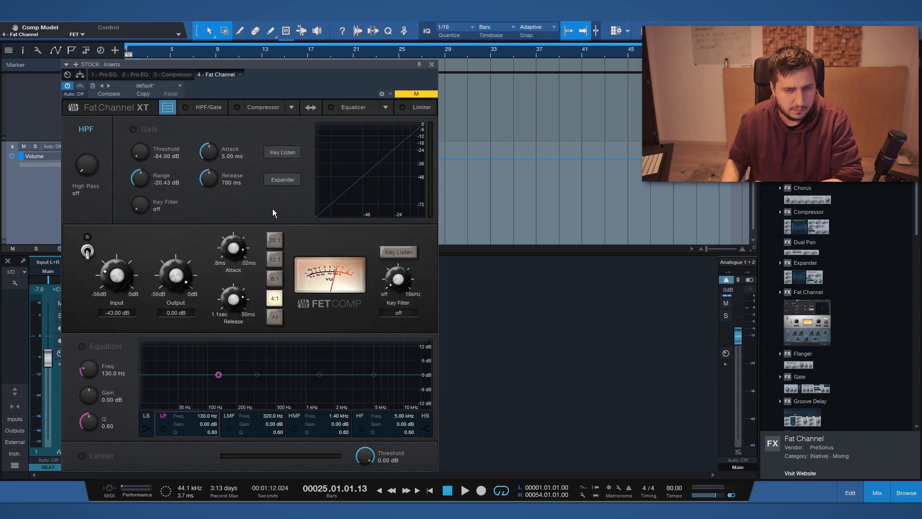
left_click(385, 107)
left_click(406, 130)
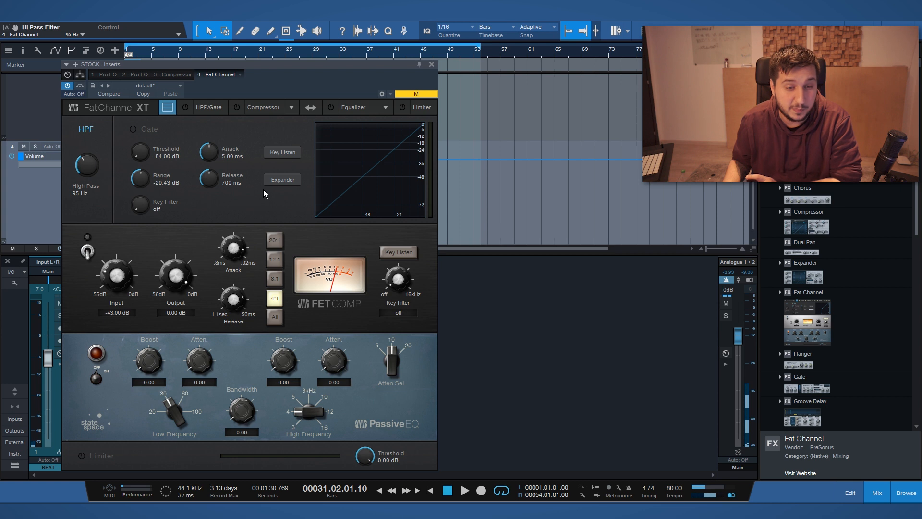
left_click(310, 107)
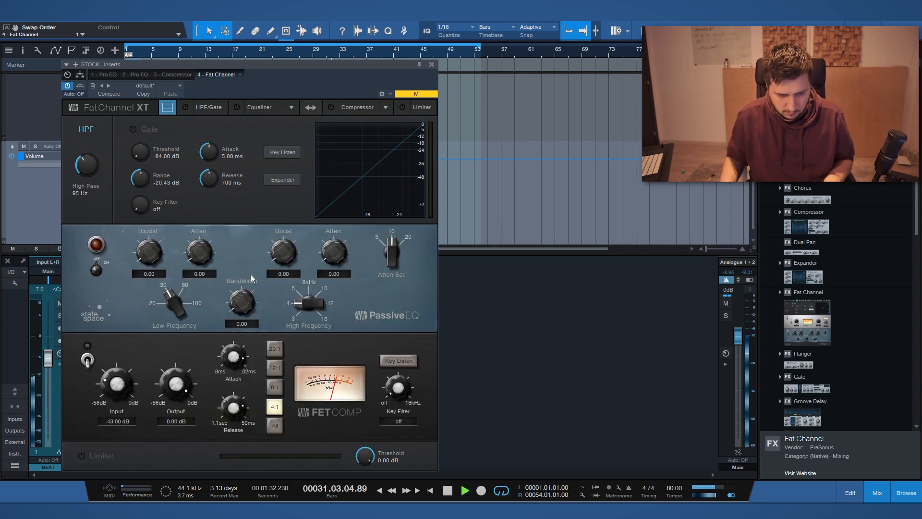
Step: Enable the Passive EQ and set its high frequency to 10 kHz with a boost of 3.35 after trying 10
left_click_drag(307, 303, 309, 292)
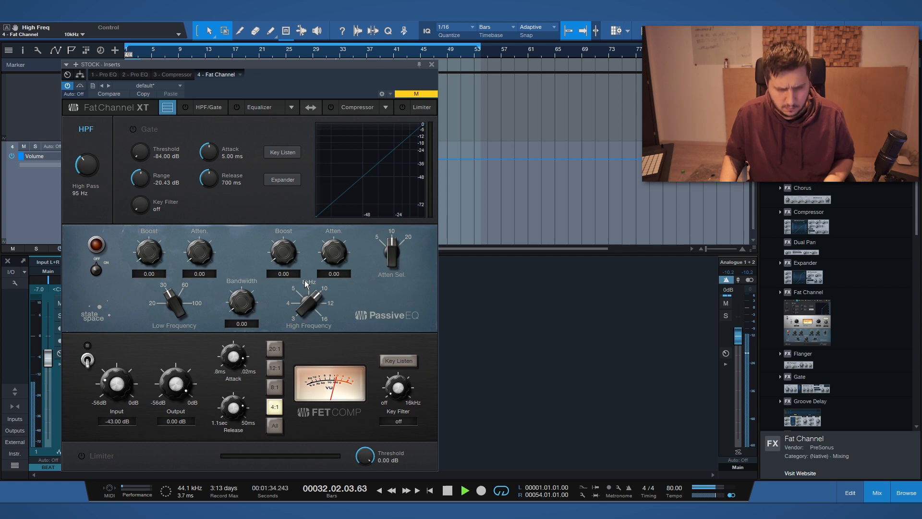
left_click_drag(285, 260, 294, 202)
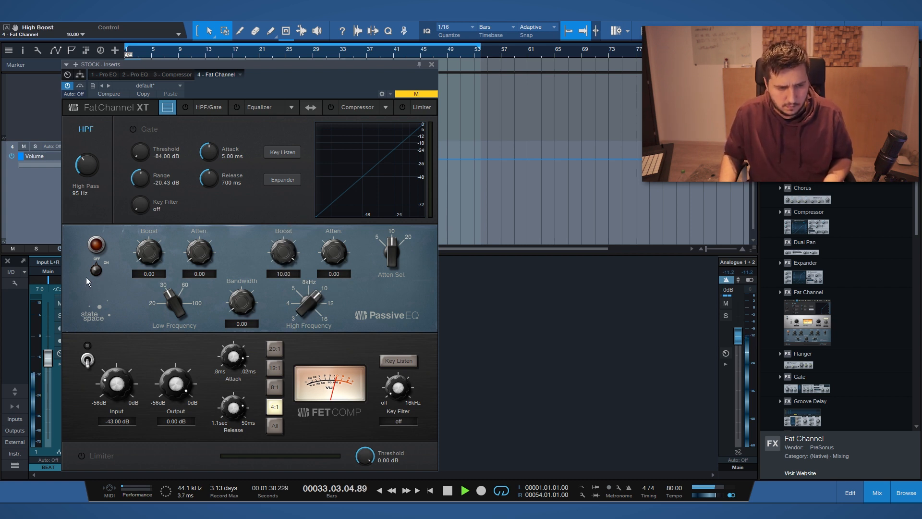
left_click(99, 249)
mouse_move(282, 257)
left_mouse_down()
mouse_move(276, 289)
mouse_move(282, 263)
mouse_move(274, 258)
left_mouse_up()
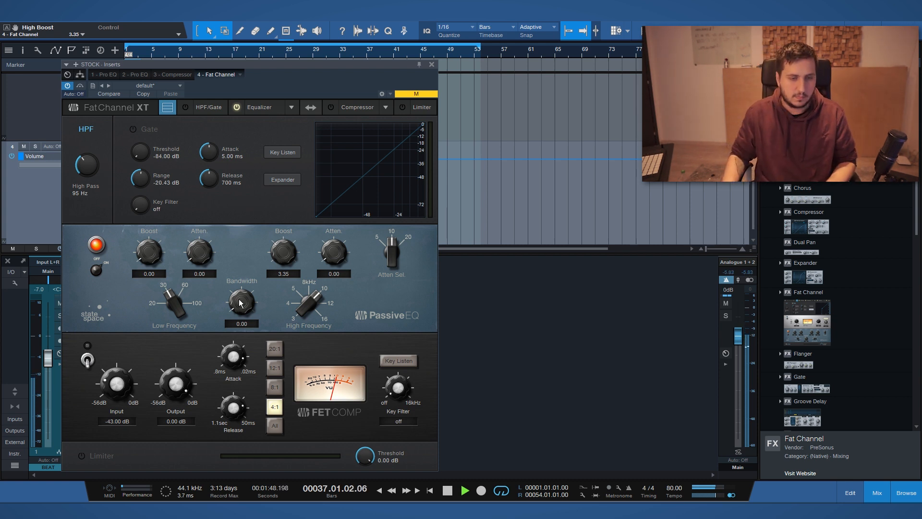
key("space")
Step: Set the Passive EQ's low frequency to 100 Hz and its low attenuation to 0.80 while auditioning stronger cuts
left_click_drag(174, 302, 174, 286)
left_click_drag(213, 259, 213, 249)
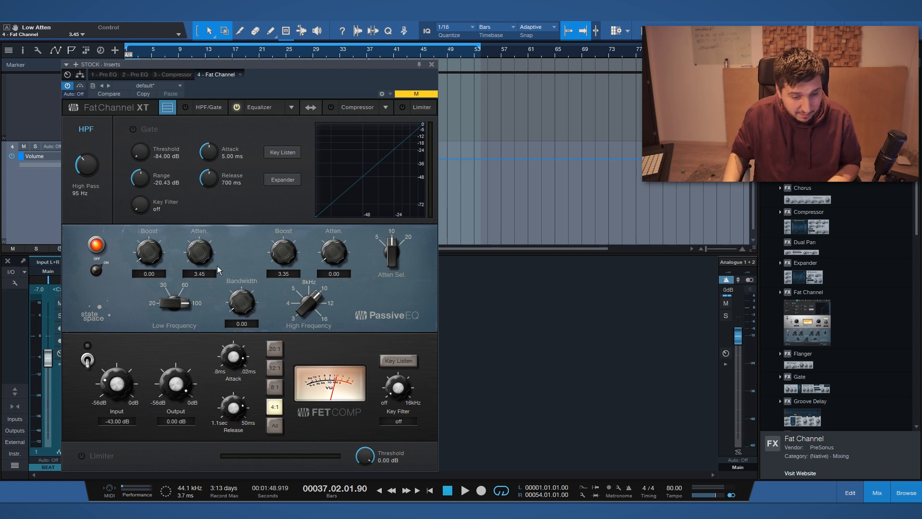
left_click_drag(207, 258, 202, 273)
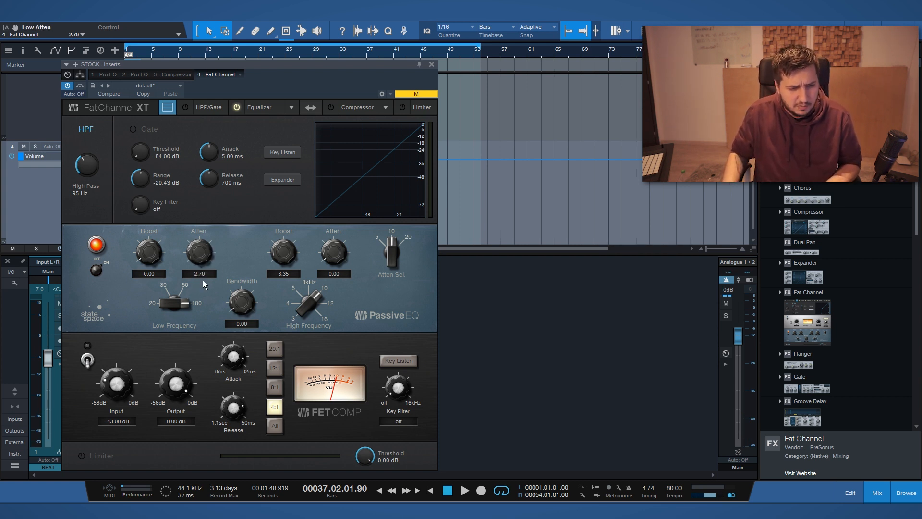
key("space")
left_click_drag(203, 280, 218, 196)
left_click_drag(216, 247, 195, 298)
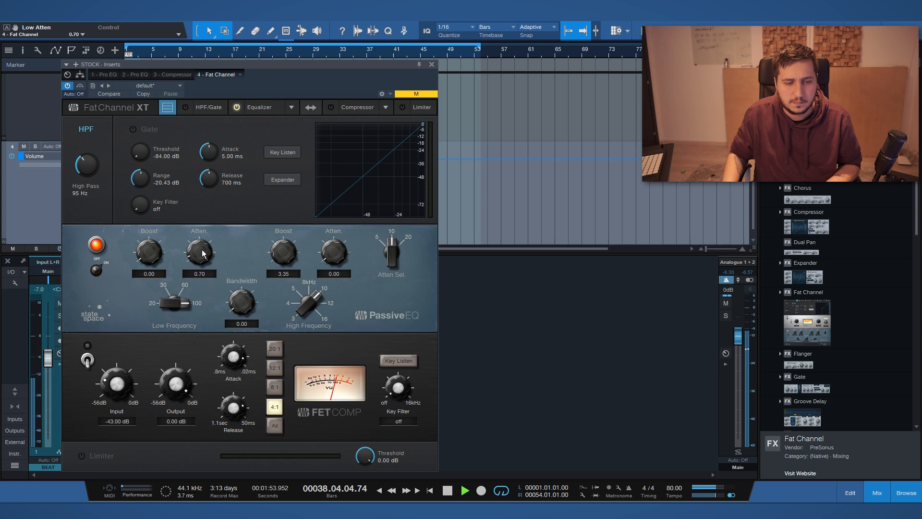
scroll(198, 260, "up", 1)
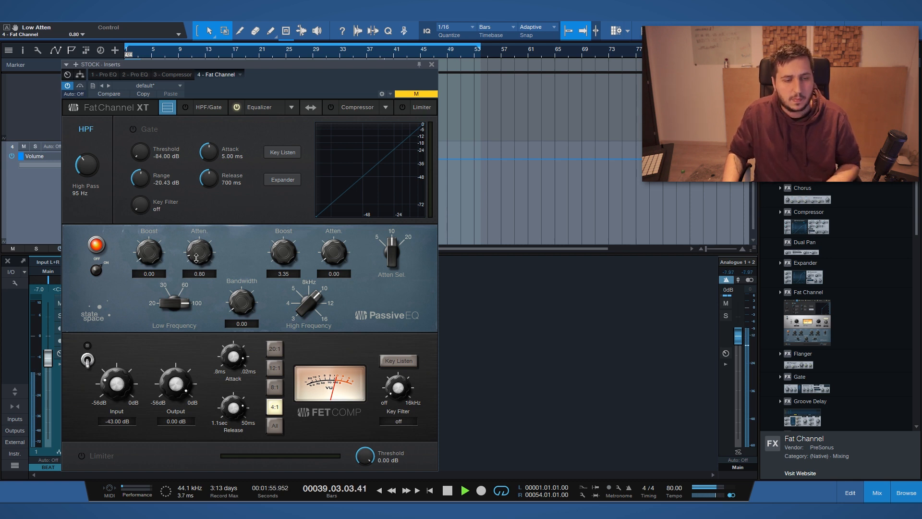
Step: Set the Passive EQ's low boost to 0.95 and compare the vocal with the EQ switched off and on
scroll(146, 269, "up", 20)
scroll(144, 266, "down", 20)
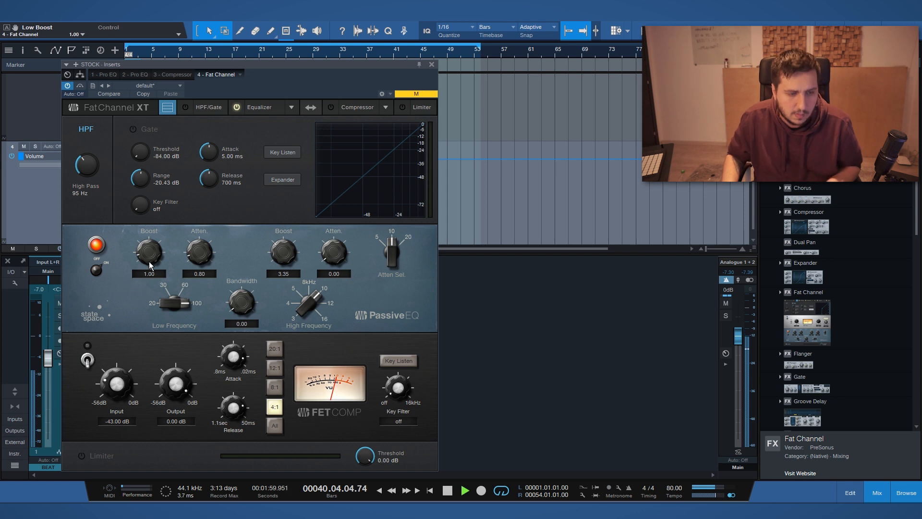
scroll(150, 262, "down", 1)
left_click(96, 268)
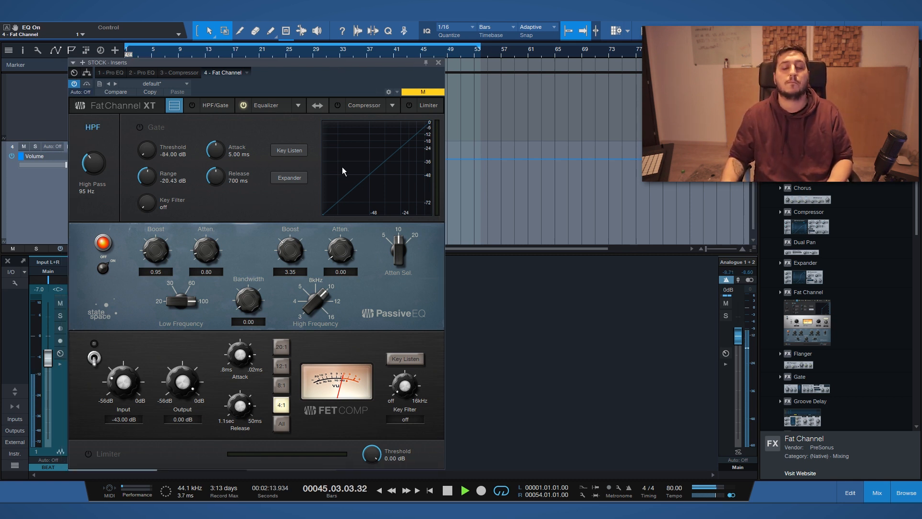
Step: Enable the FET compressor and, during playback, set its input to -23.24 dB and its output to -16.24 dB
left_click(338, 106)
key("space")
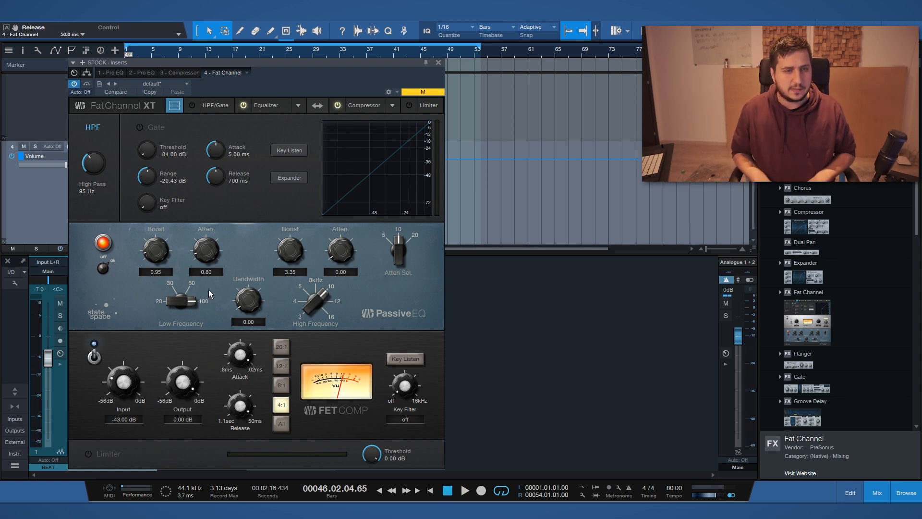
key("space")
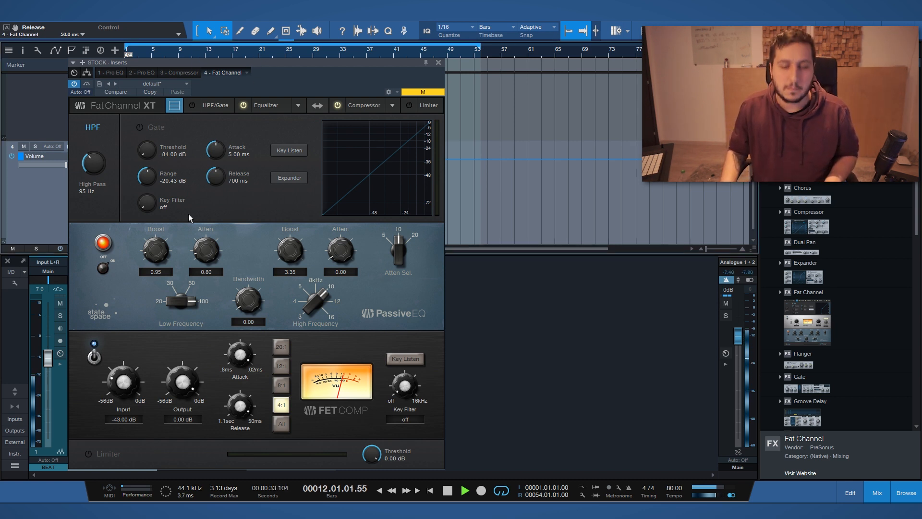
left_click_drag(115, 375, 124, 380)
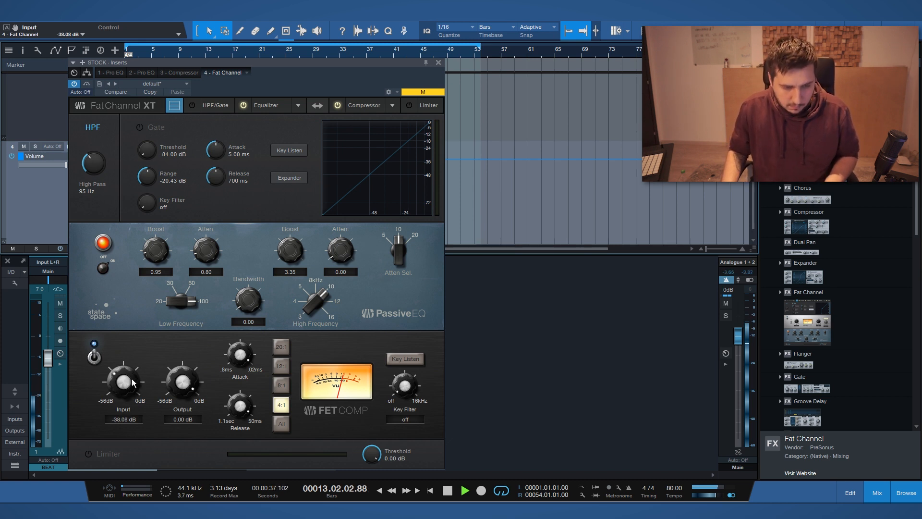
left_click_drag(182, 380, 184, 384)
left_click_drag(122, 382, 134, 379)
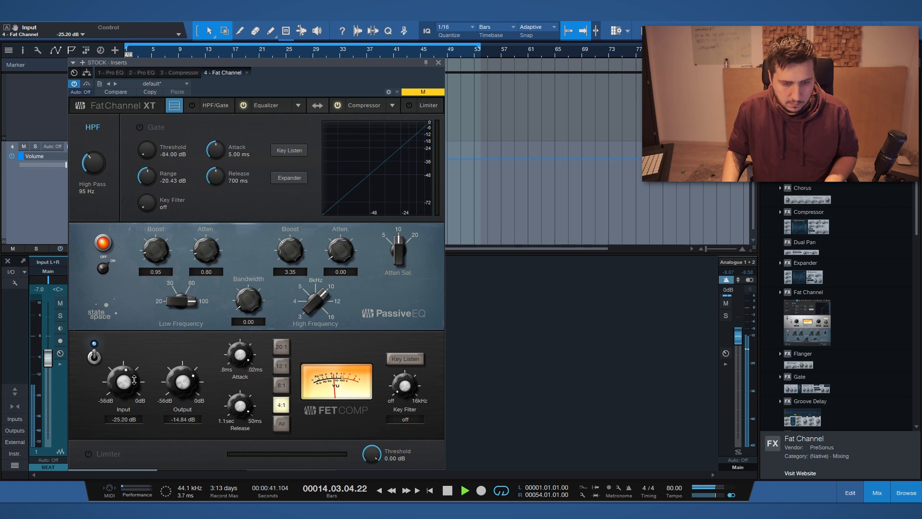
left_click_drag(122, 381, 123, 385)
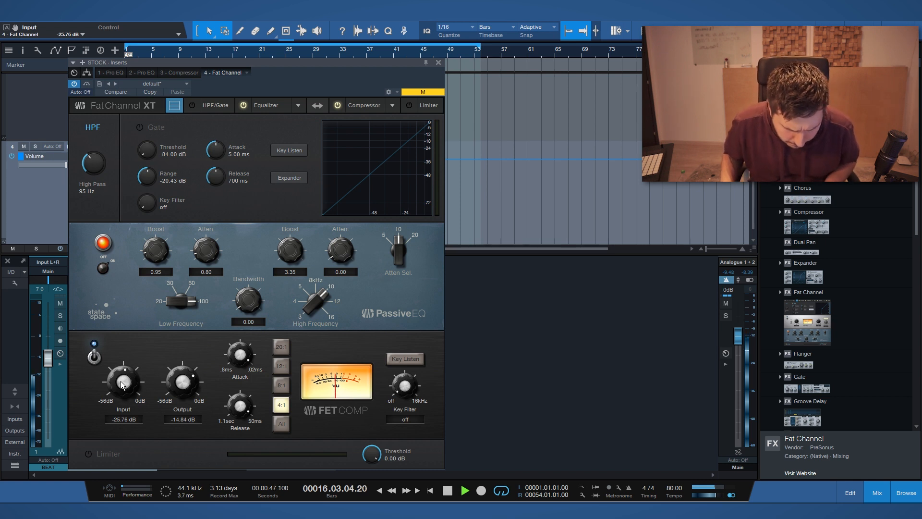
left_click_drag(122, 384, 173, 389)
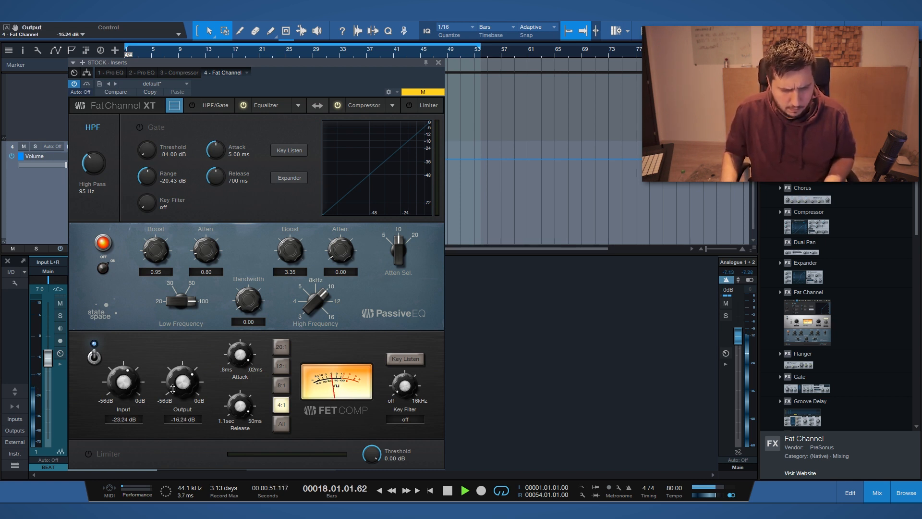
Step: Set the FET compressor's attack to 0.41 ms and compare the sound with the compressor off and on
left_click_drag(235, 361, 232, 384)
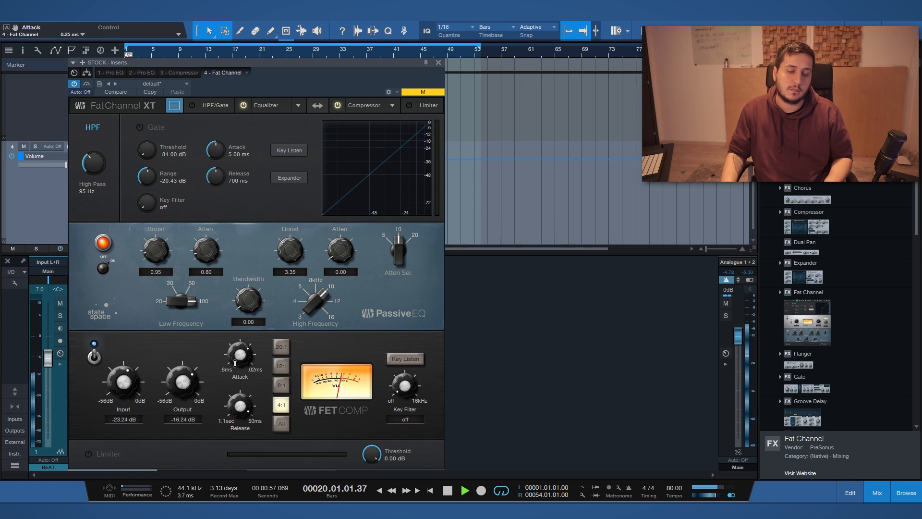
left_click_drag(237, 364, 239, 378)
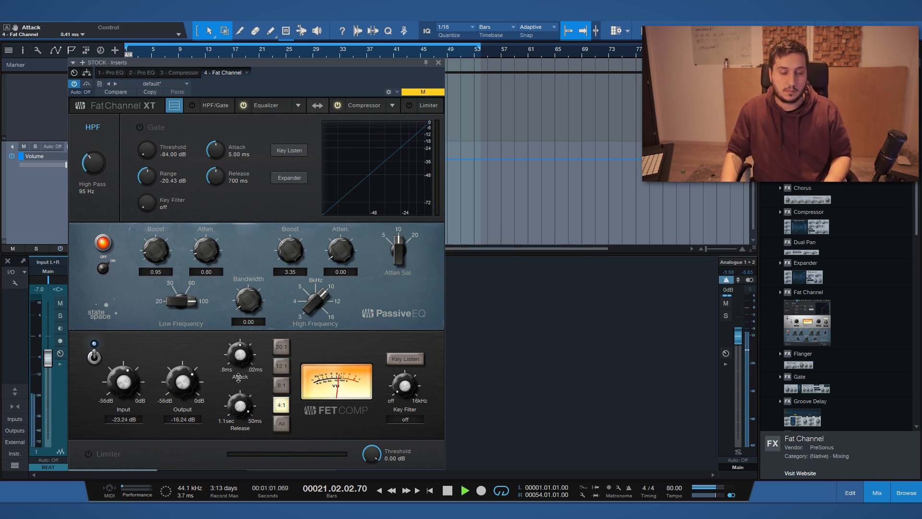
left_click(93, 357)
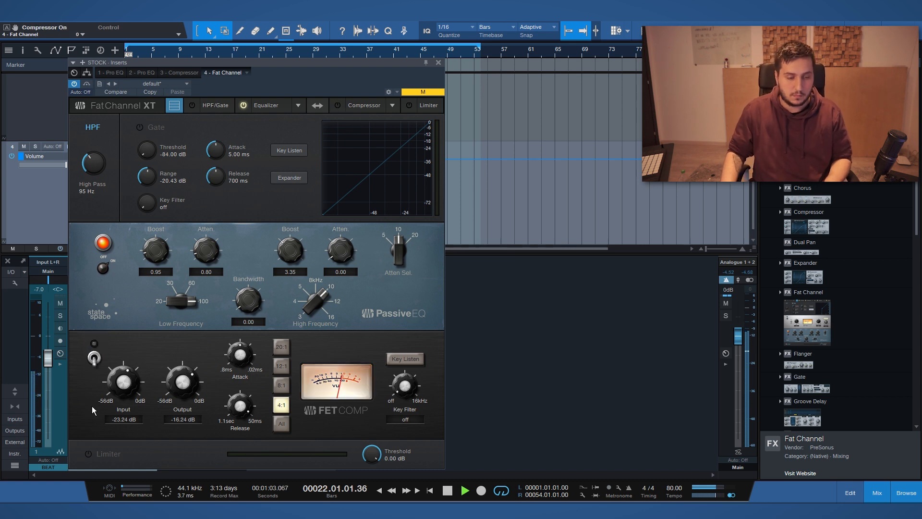
left_click(94, 360)
Step: Set the FET compressor's output to -18.48 dB and recheck the level with the compressor off and on
left_click_drag(177, 392, 180, 390)
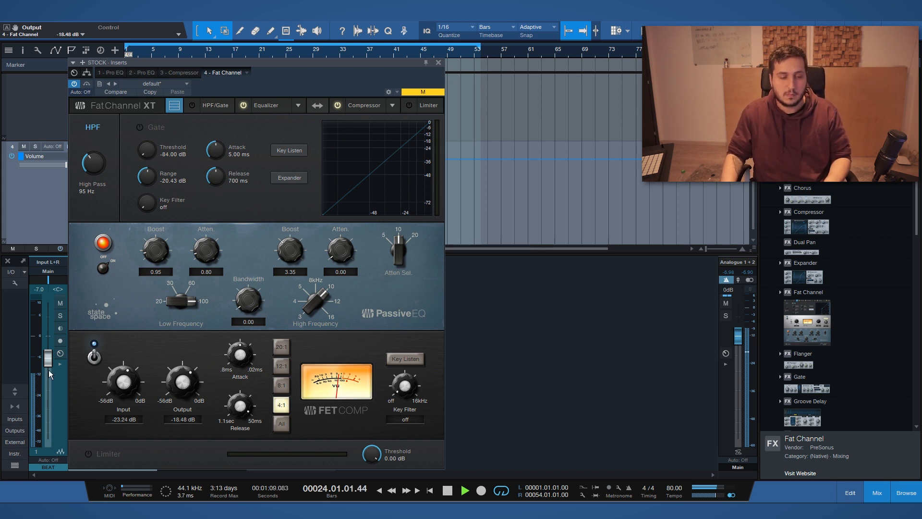
left_click(94, 356)
left_click(95, 358)
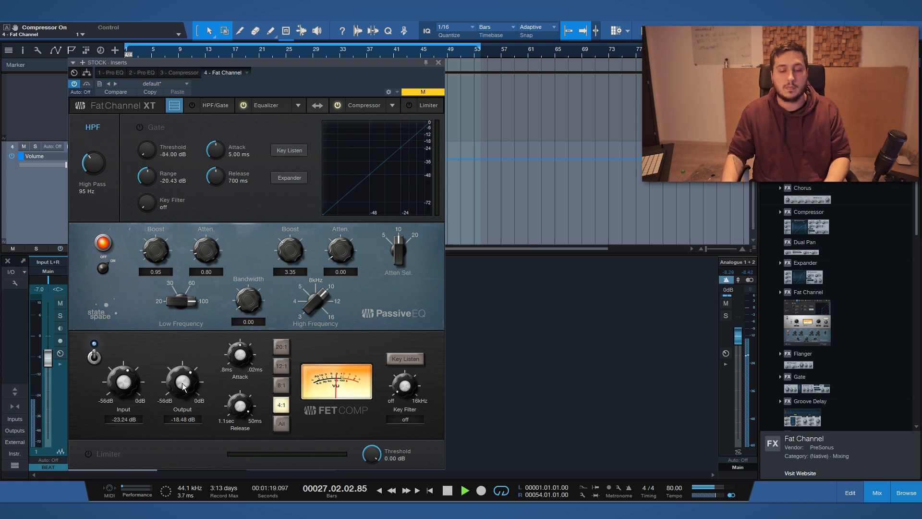
Step: Close the Fat Channel and solo the STOCK vocal
left_click(438, 63)
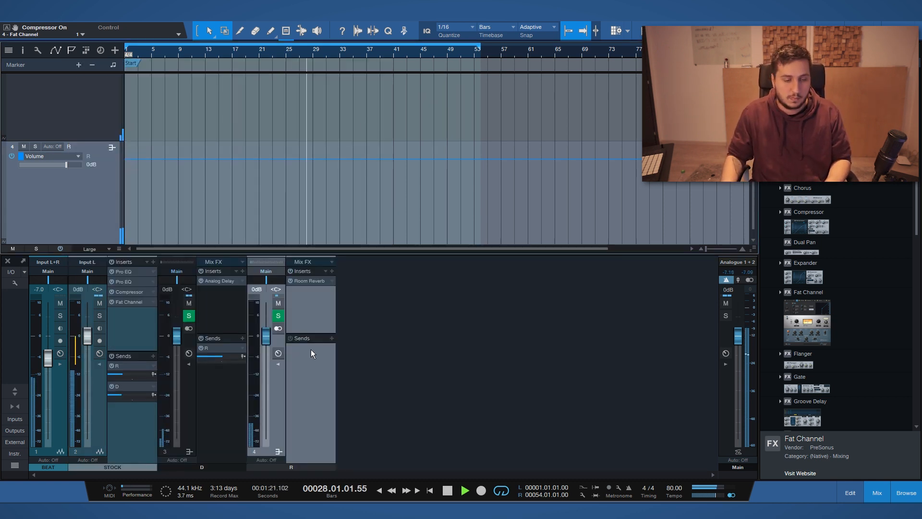
left_click(99, 320)
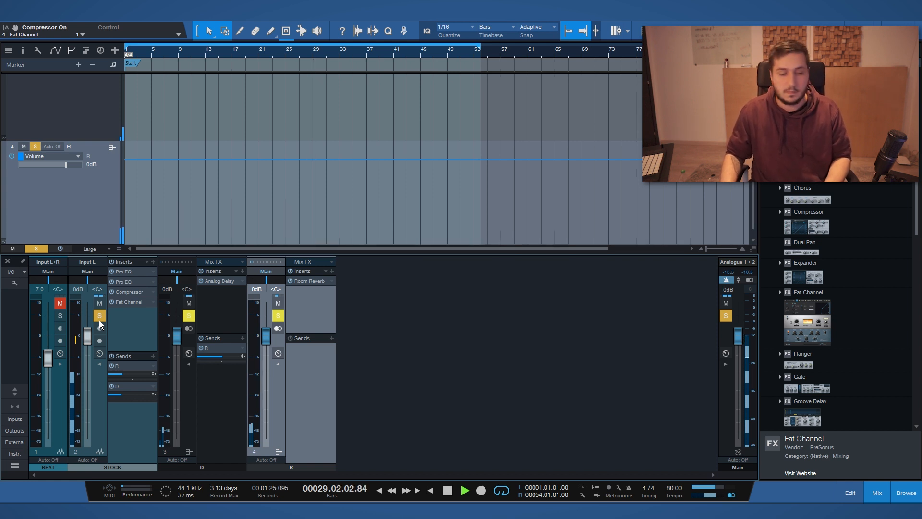
Step: Unsolo the STOCK vocal, add Multiband Dynamics after its Fat Channel, and start playback
left_click(99, 319)
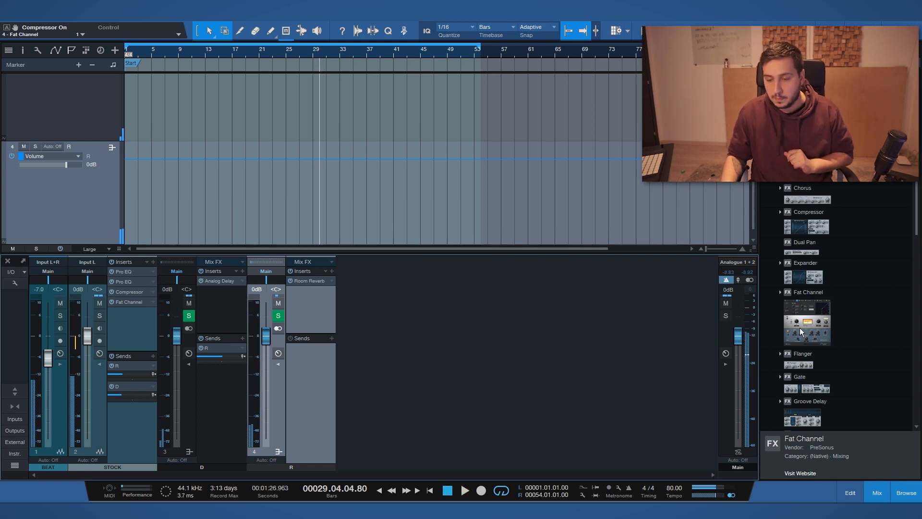
left_click_drag(810, 406, 132, 331)
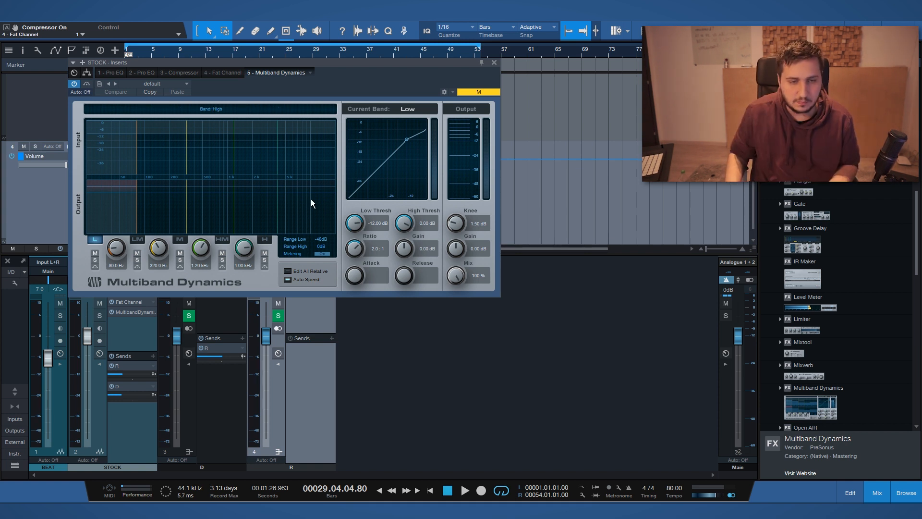
key("space")
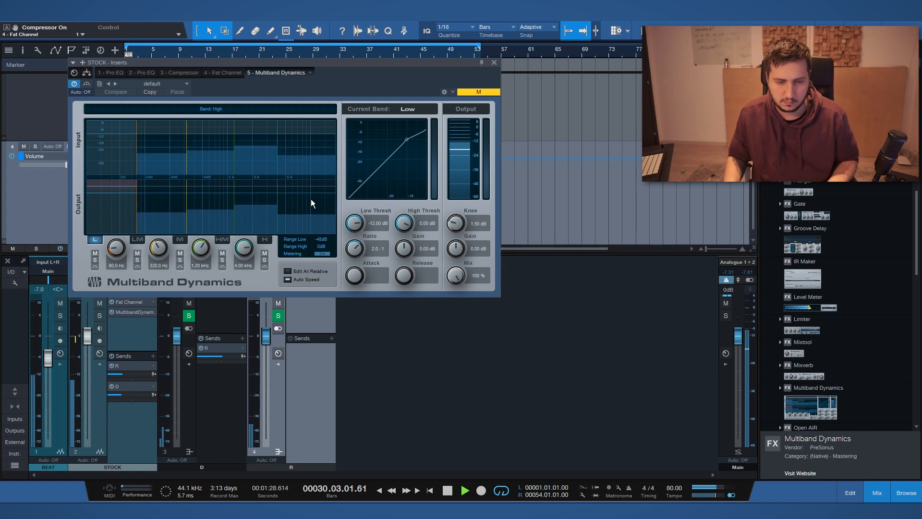
Step: Solo the Multiband Dynamics high band while setting its lower crossover to 3.93 kHz, then select that band
left_click(264, 260)
mouse_move(277, 188)
left_mouse_down()
mouse_move(251, 202)
mouse_move(277, 201)
left_mouse_up()
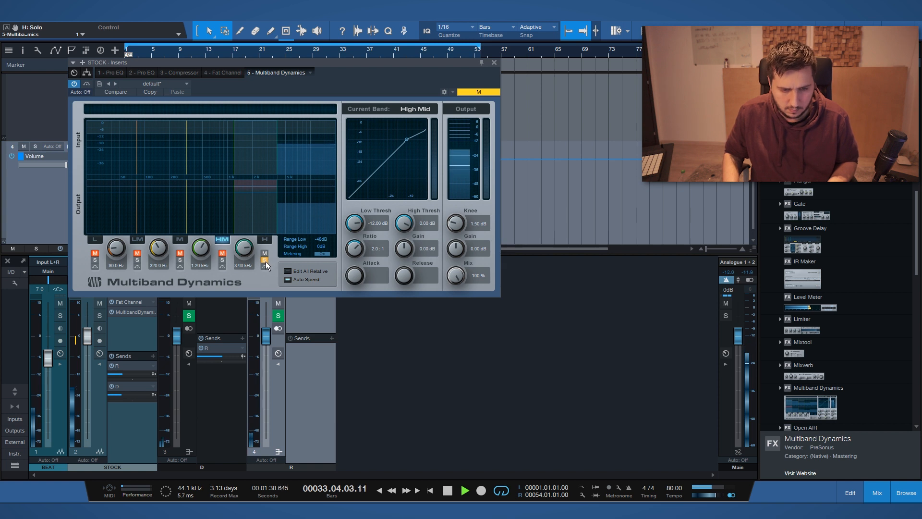
left_click(264, 239)
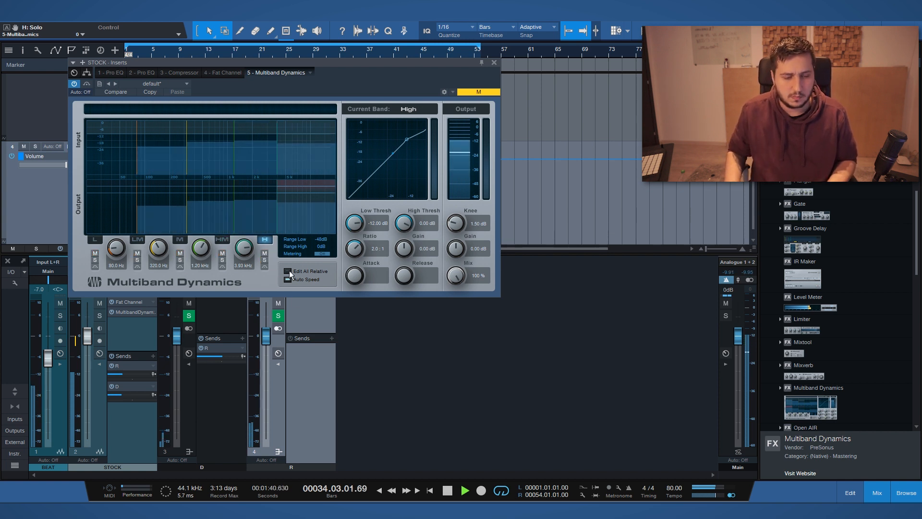
Step: With the STOCK vocal soloed, set the high band to a 20:1 ratio, 1.00 ms attack, 10.0 ms release and 0 dB knee
left_click(97, 317)
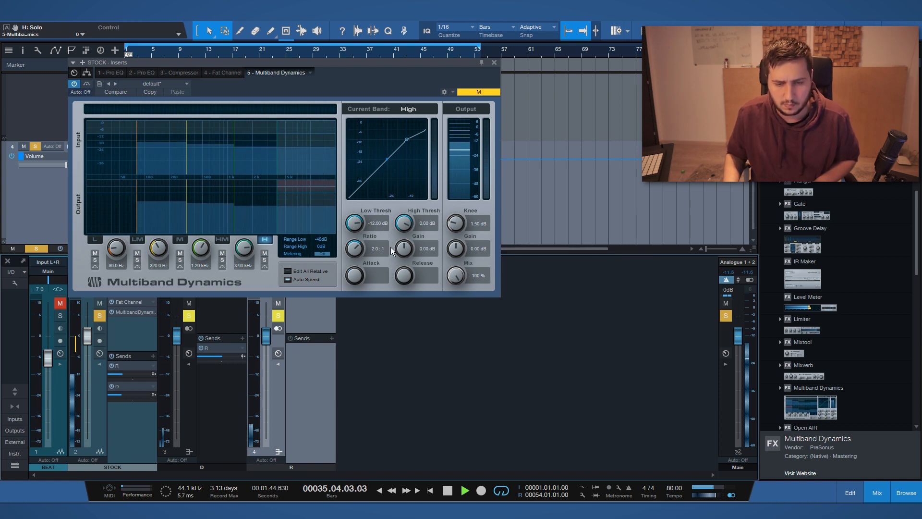
left_click_drag(354, 253, 355, 226)
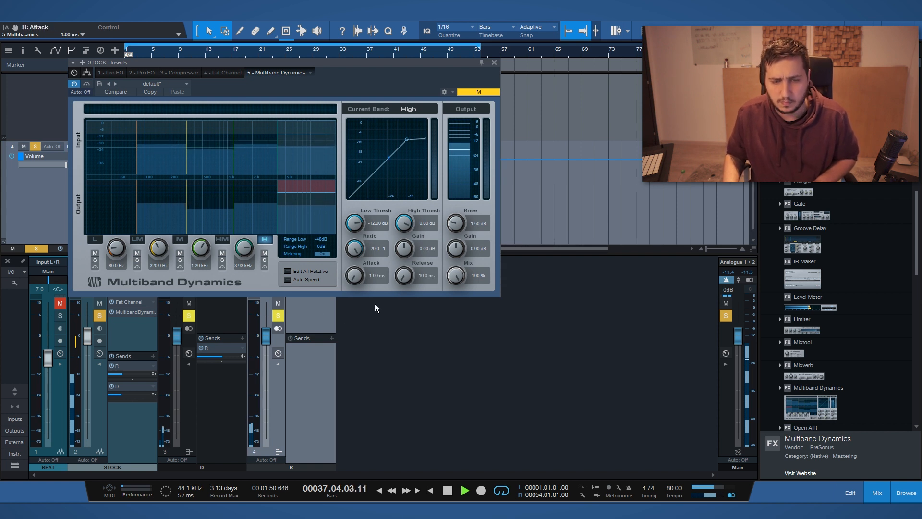
left_click_drag(355, 226, 356, 231)
scroll(354, 224, "down", 10)
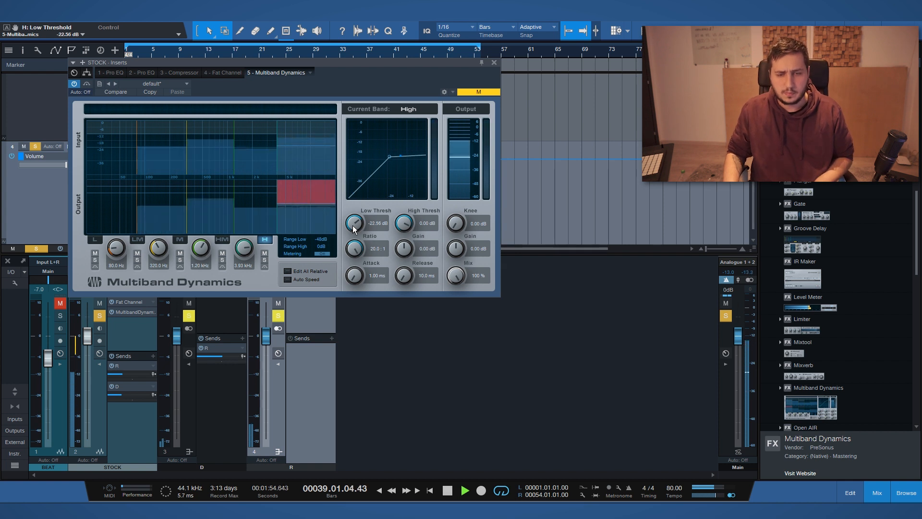
Step: Set the high band's low threshold to -20 dB and unsolo the STOCK vocal
left_click_drag(353, 227, 354, 223)
left_click(377, 223)
type("-20")
key("Return")
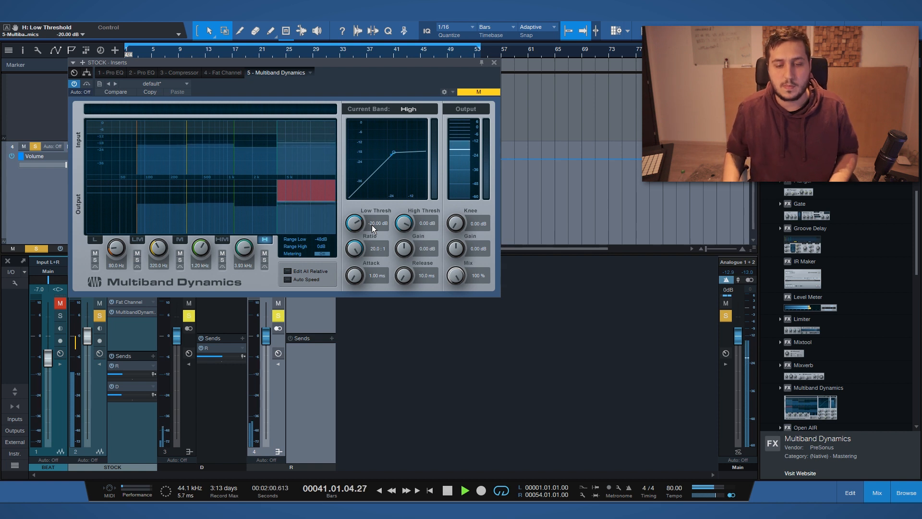
left_click(99, 317)
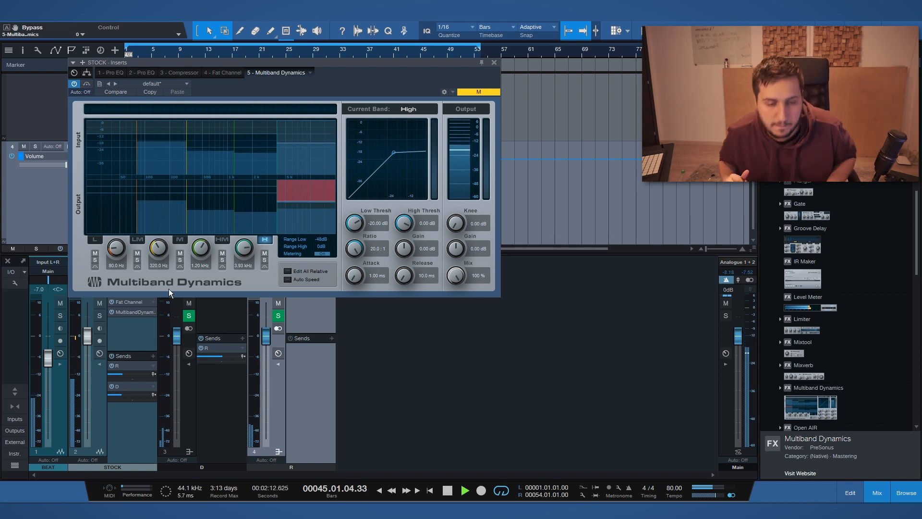
Step: Audition the mid and low-mid bands, and widen the low-mid band's crossovers to 47.6 Hz and 497.5 Hz
left_click(210, 208)
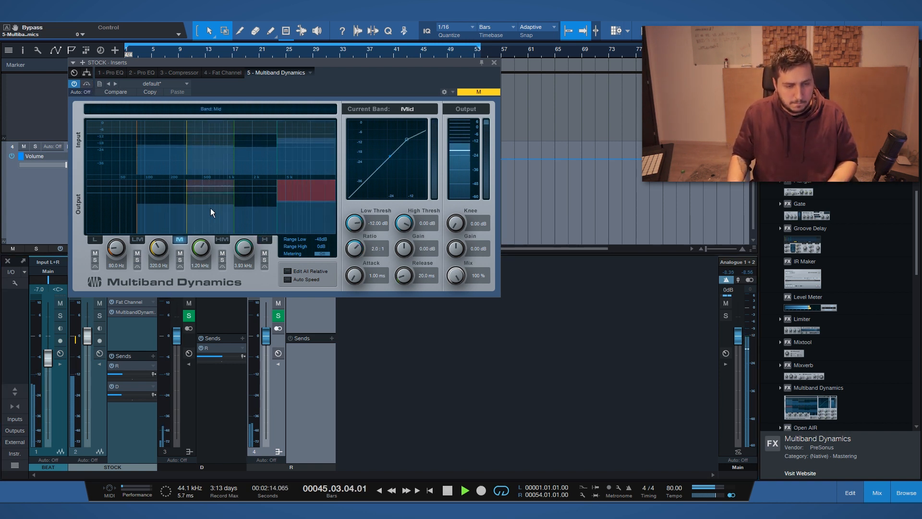
left_click(180, 260)
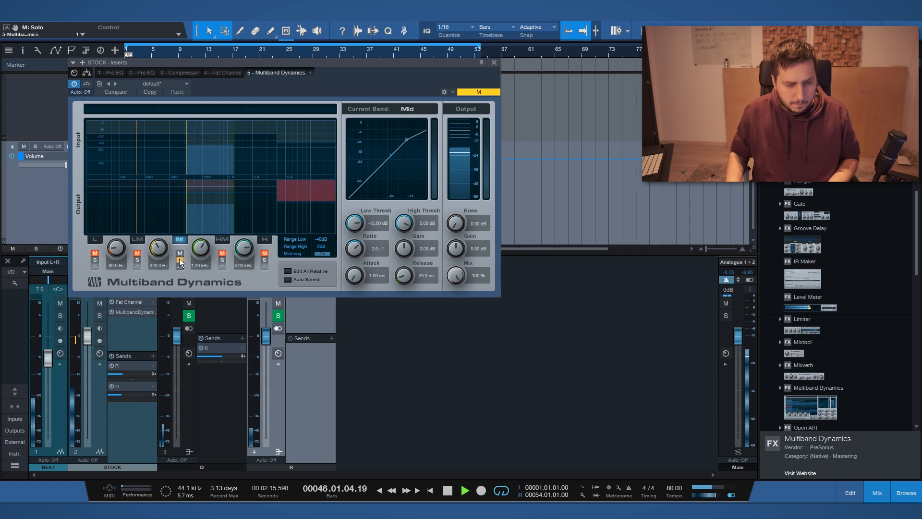
left_click(137, 260)
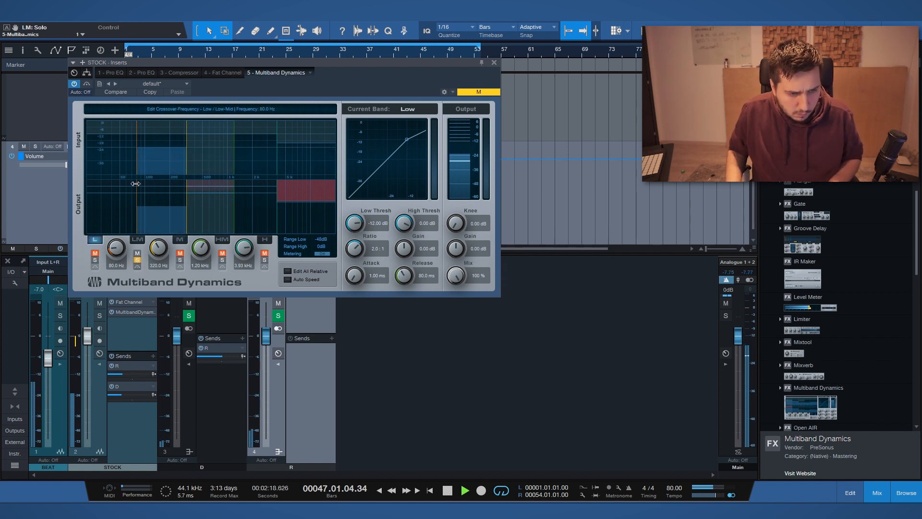
left_click_drag(137, 185, 121, 185)
left_click_drag(187, 174, 202, 169)
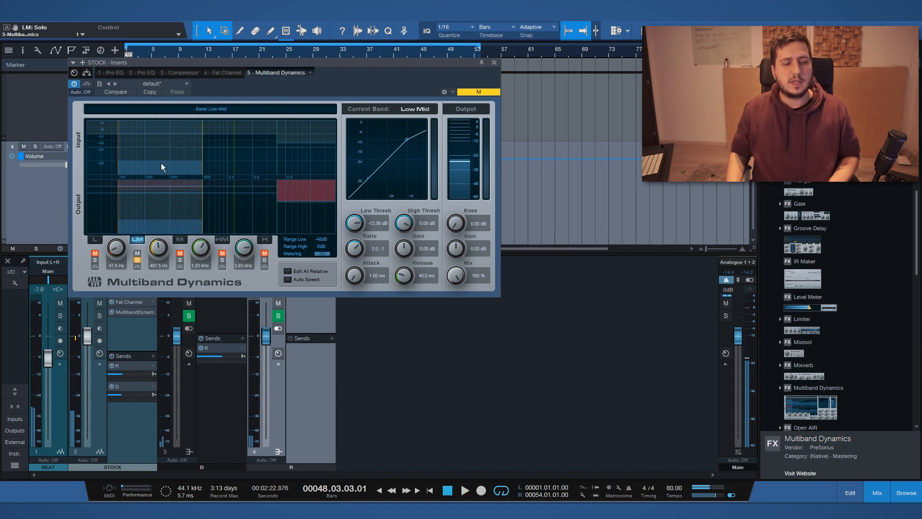
Step: Compress the low-mid band at a 3.5:1 ratio with a -21.48 dB low threshold, and reset its gain to 0 dB
key("space")
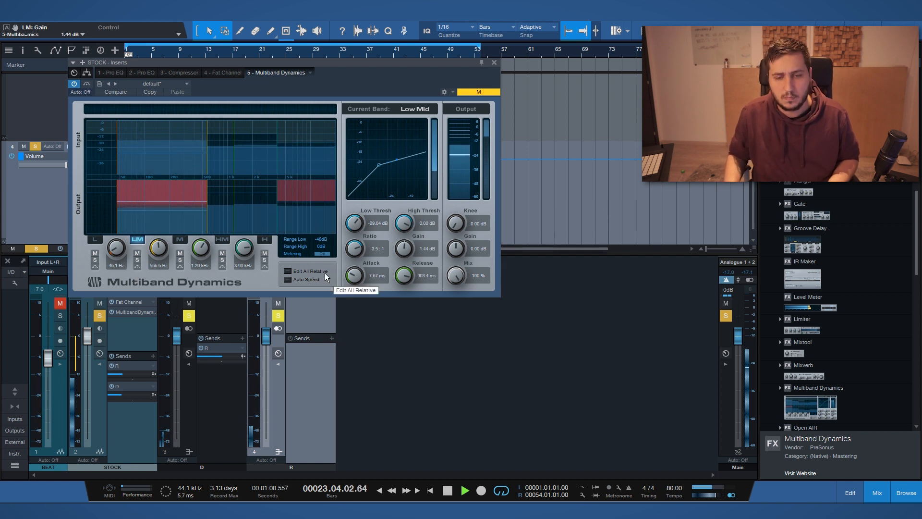
left_click_drag(355, 224, 356, 216)
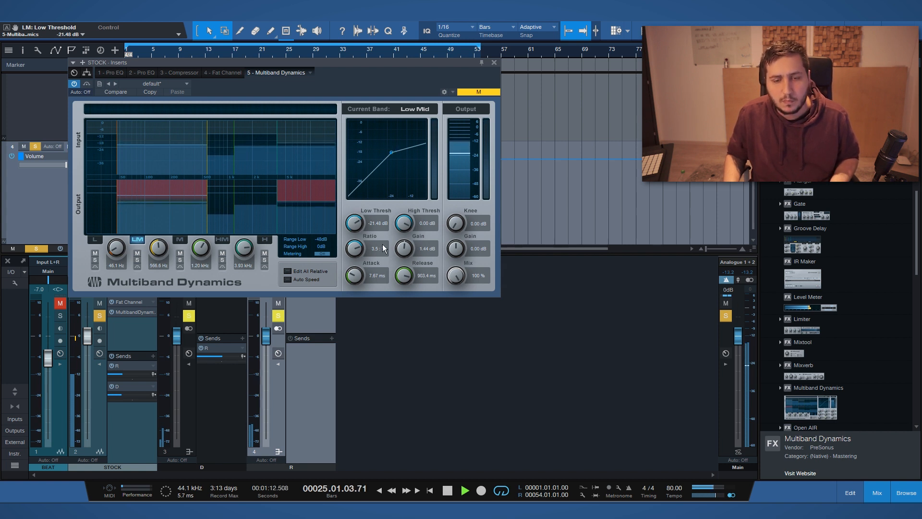
double_click(404, 249)
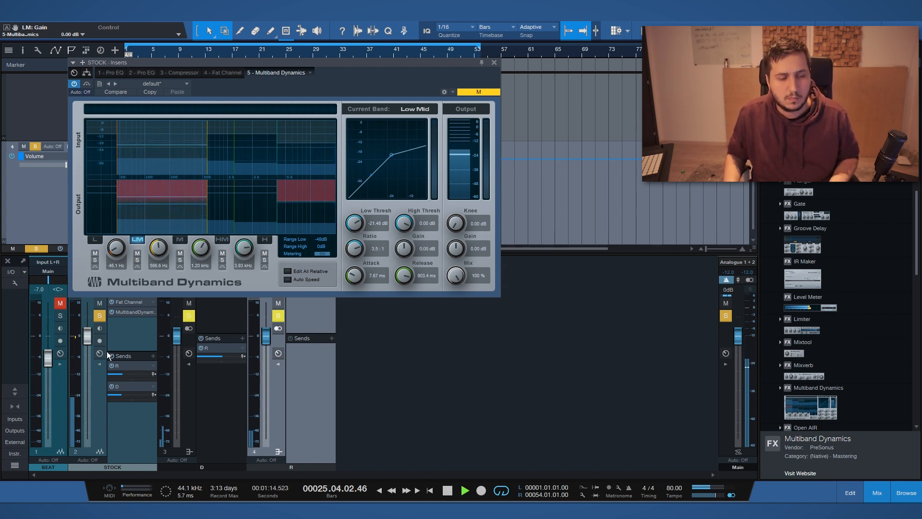
left_click(101, 317)
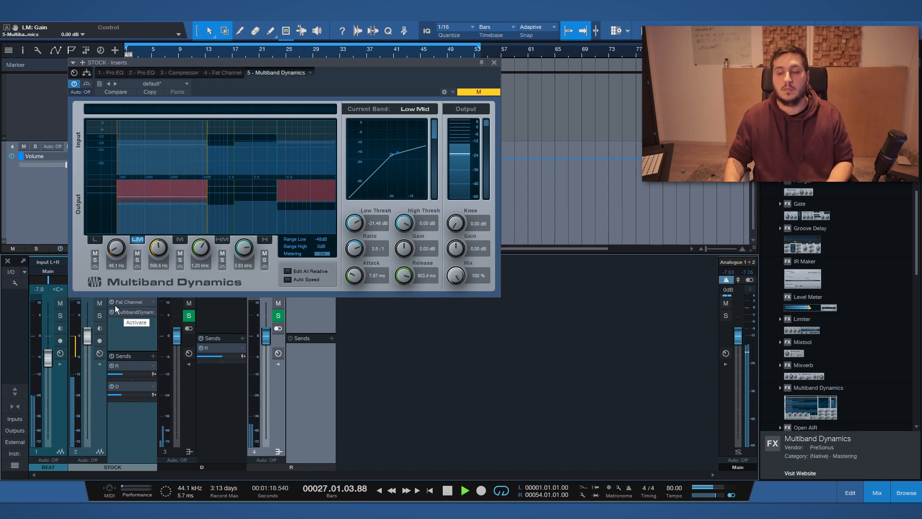
Step: Add a second Fat Channel after Multiband Dynamics on the STOCK vocal and enable its limiter at -13 dB
left_click(493, 62)
left_click_drag(807, 259, 168, 379)
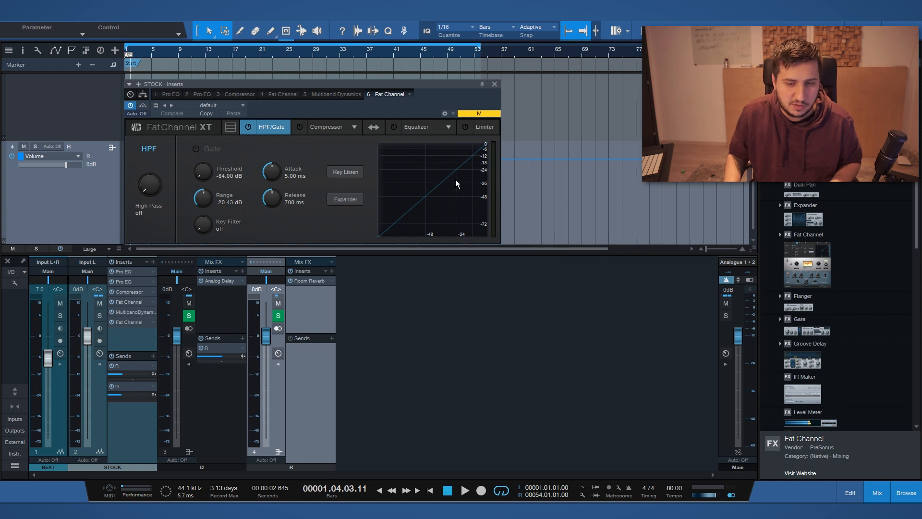
left_click(477, 130)
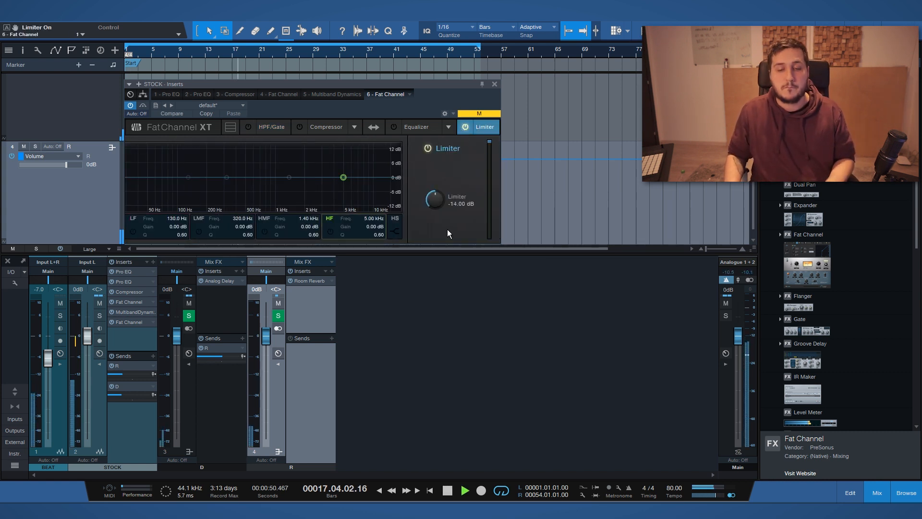
type("-13")
key("Return")
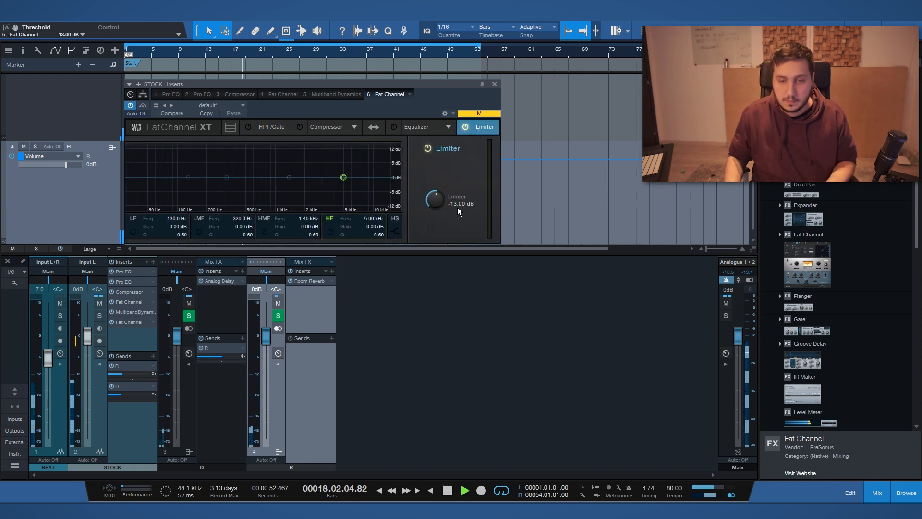
left_click(494, 85)
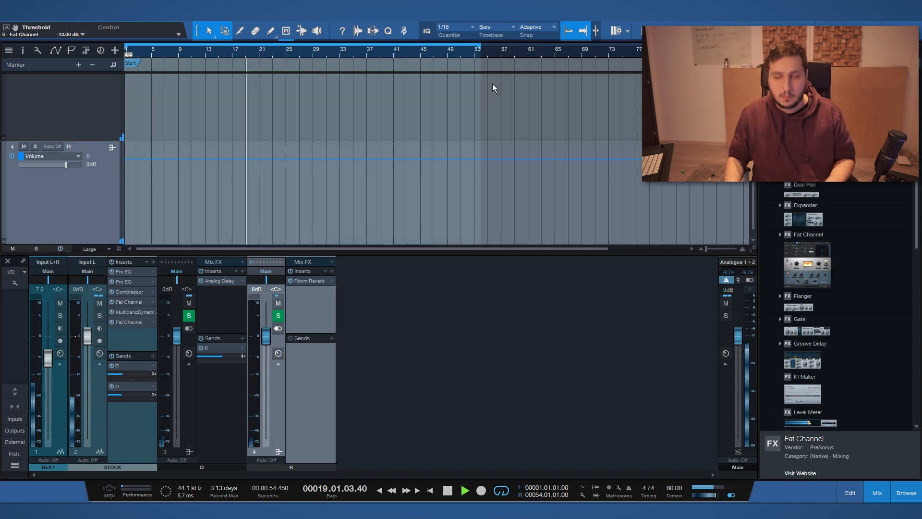
Step: Create a DISTORS effects channel with RedlightDist at 18.18 dB input gain, fed by a send from the STOCK vocal
scroll(800, 317, "down", 10)
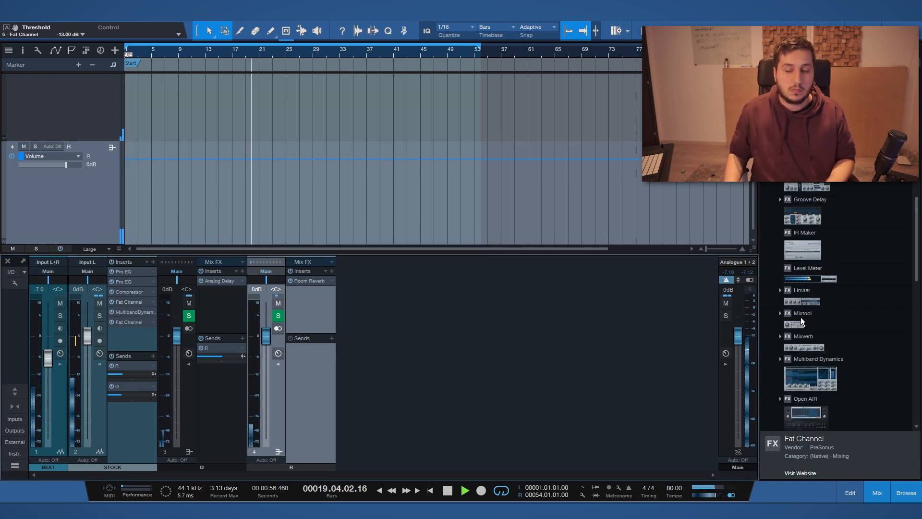
key("space")
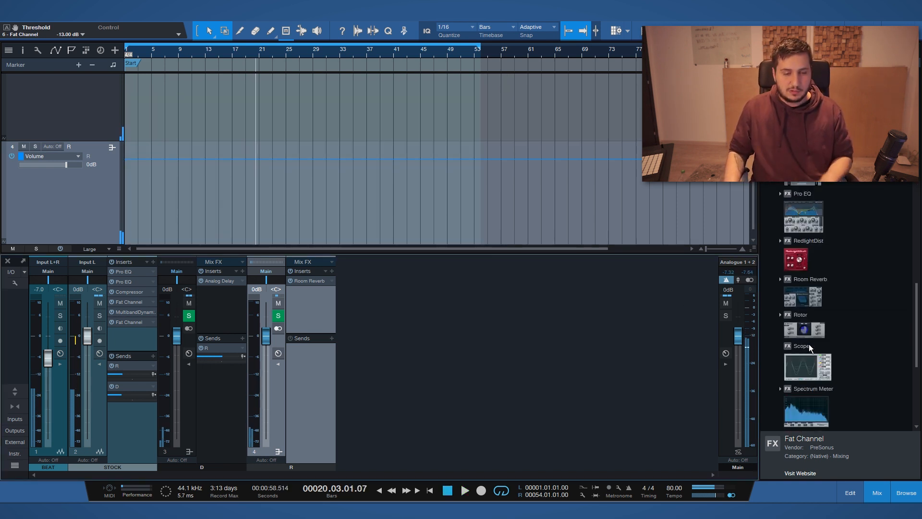
right_click(328, 391)
left_click(386, 349)
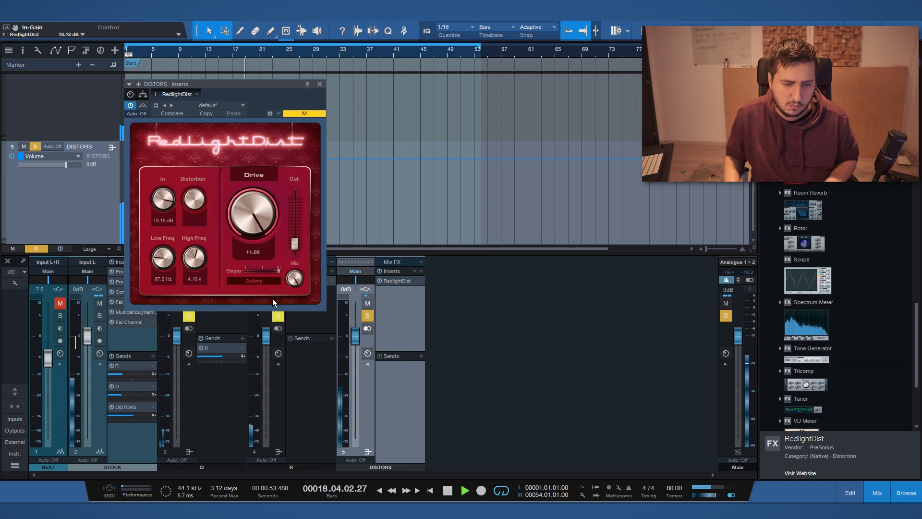
Step: Set RedlightDist's low frequency to 60.3 Hz and lower the unsoloed DISTORS channel to -15 dB
scroll(168, 262, "down", 2)
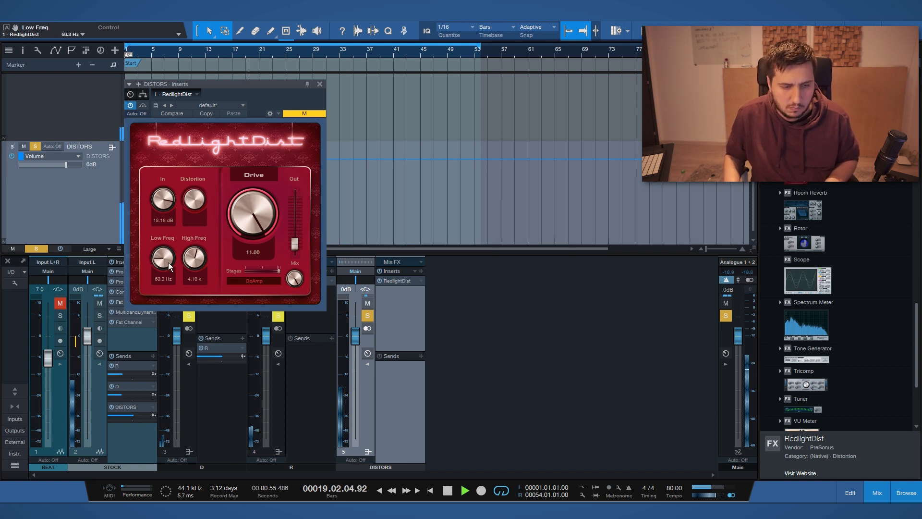
left_click(319, 83)
left_click(367, 316)
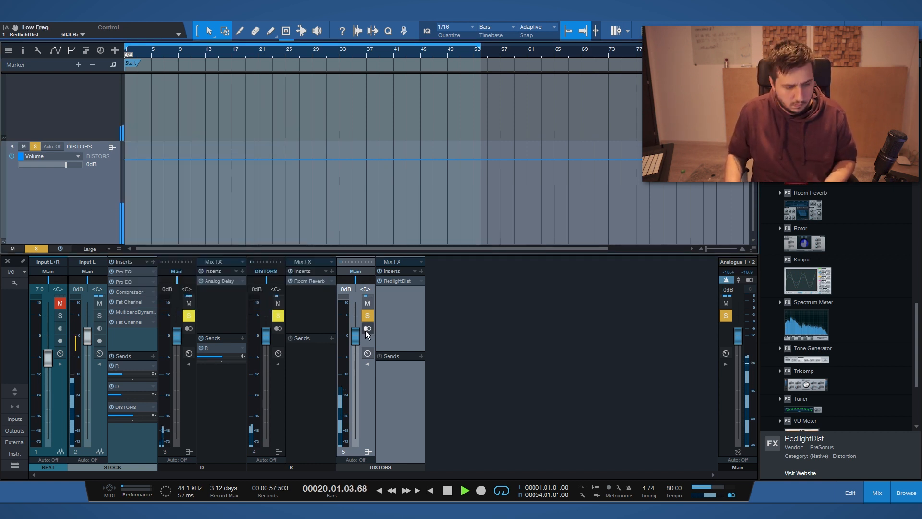
key("space")
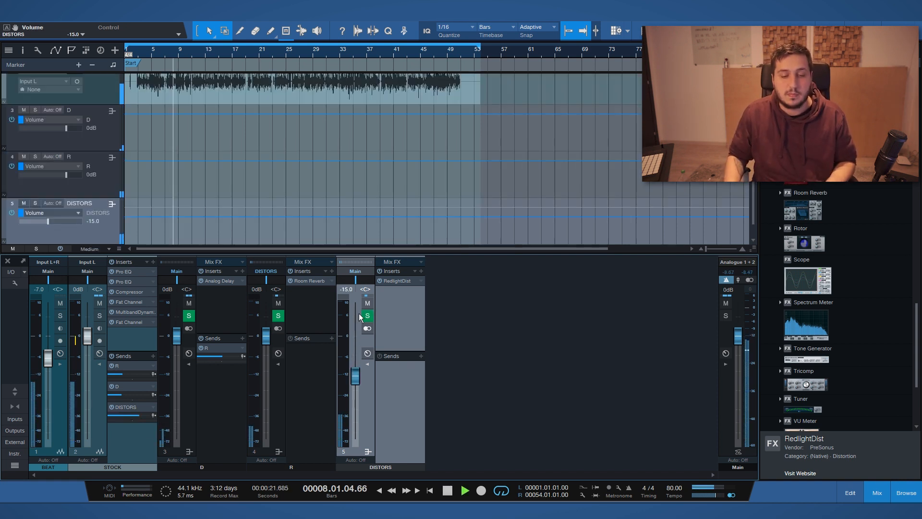
Step: Compare the mix with the DISTORS channel muted and unmuted, and check DISTORS and BEAT using solo
left_click(368, 303)
left_click(368, 303)
left_click(367, 316)
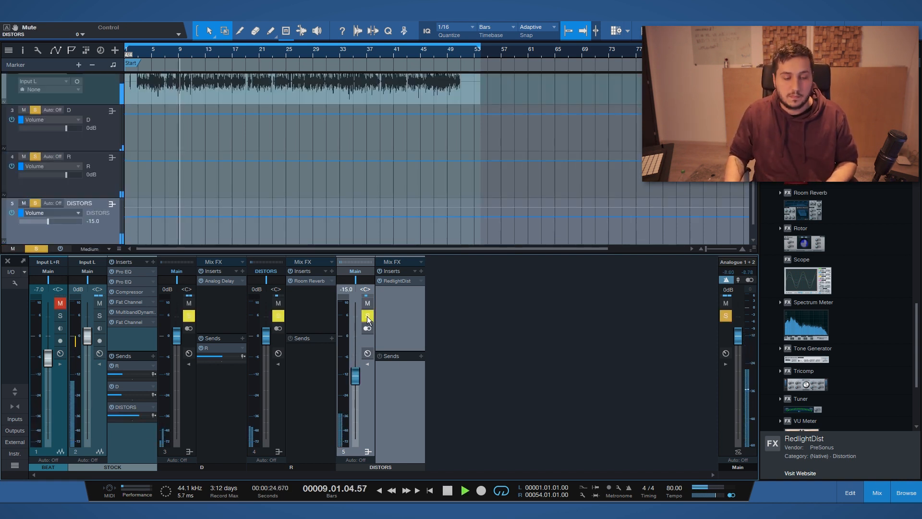
left_click(367, 316)
left_click(59, 319)
left_click(58, 319)
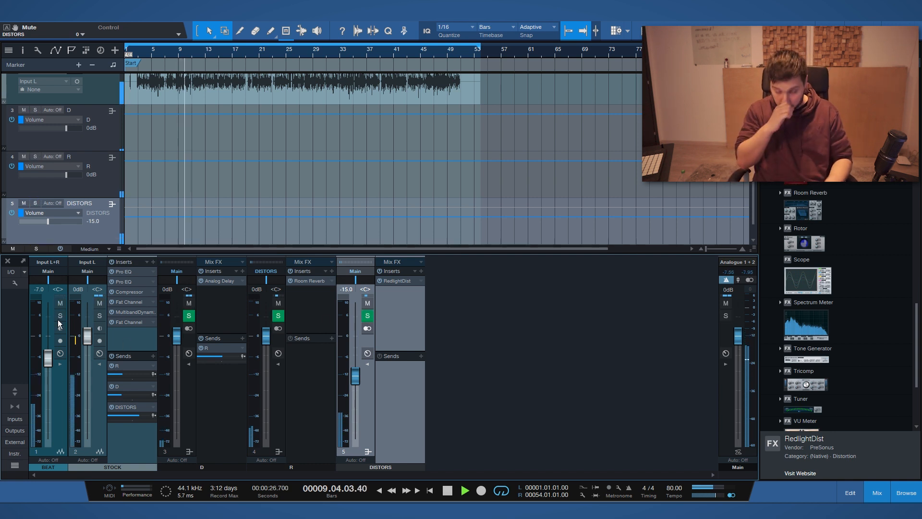
Step: Bypass all inserts and sends on the STOCK vocal and play the unprocessed mix from near the song's start
key("space")
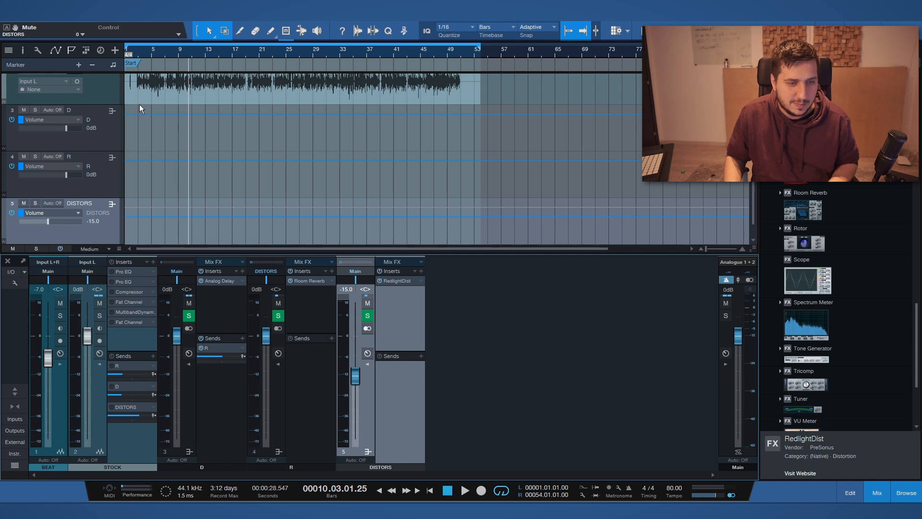
scroll(139, 105, "up", 3)
left_click(146, 49)
key("space")
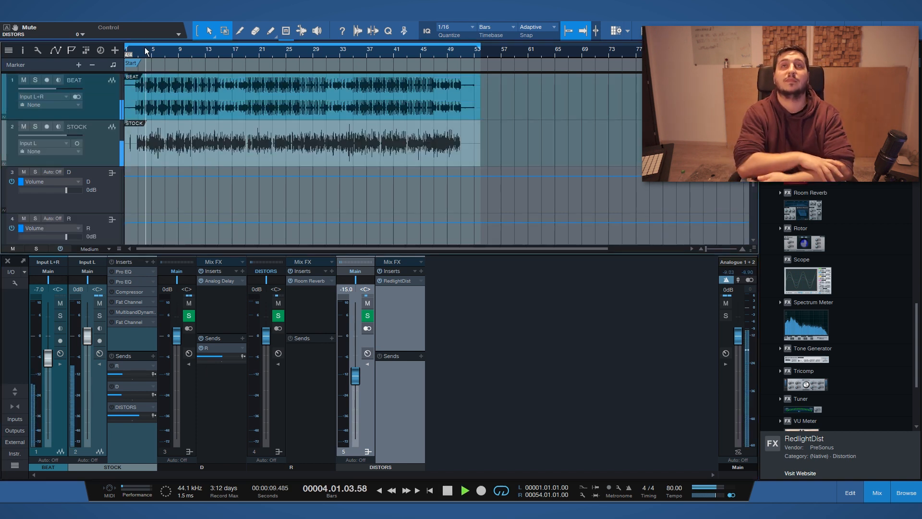